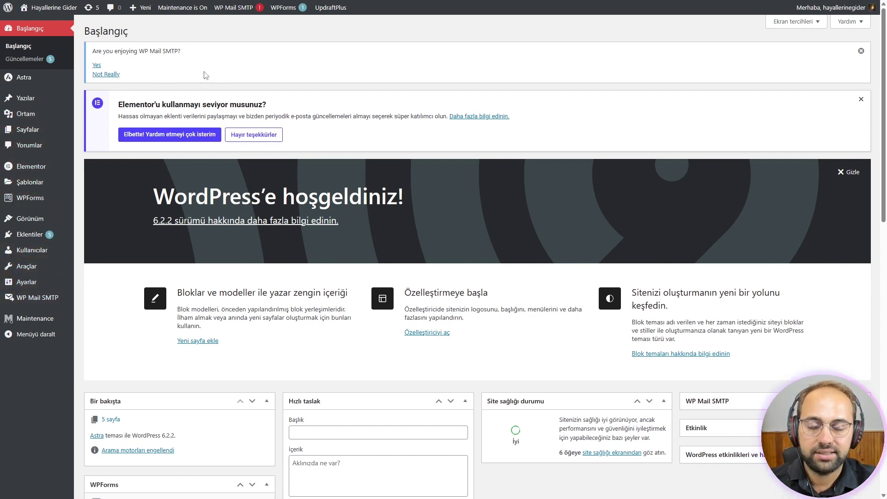
# Step: Open the Astra theme's dashboard
pyautogui.moveTo(16, 86)
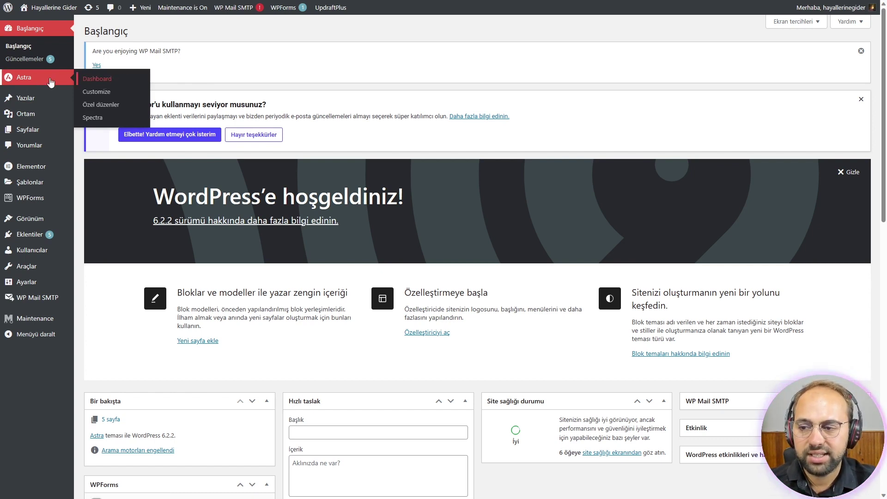
pyautogui.click(101, 84)
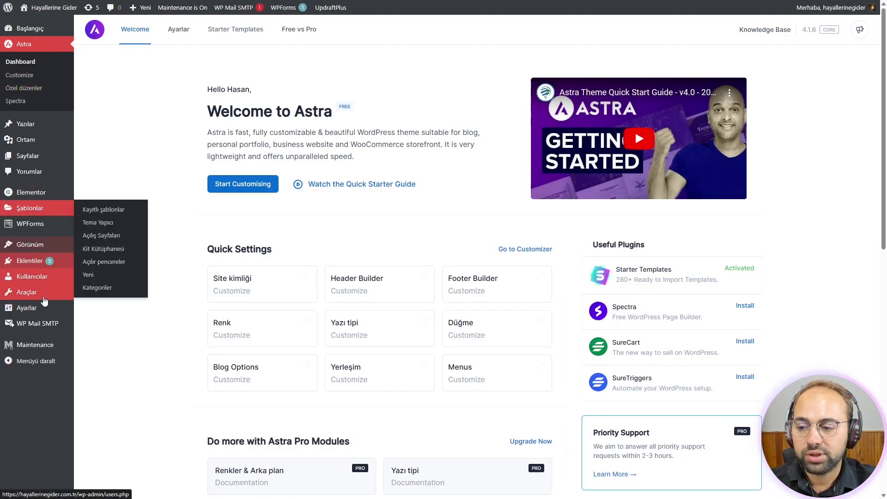
pyautogui.moveTo(30, 313)
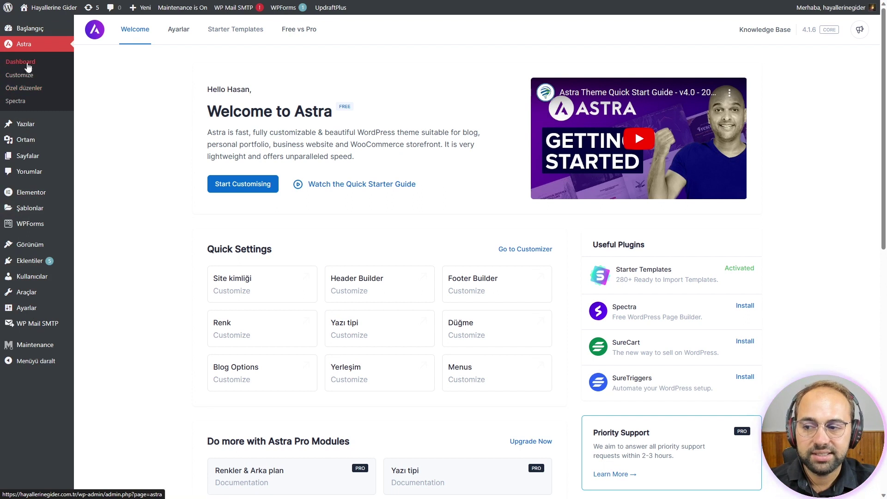
pyautogui.click(28, 89)
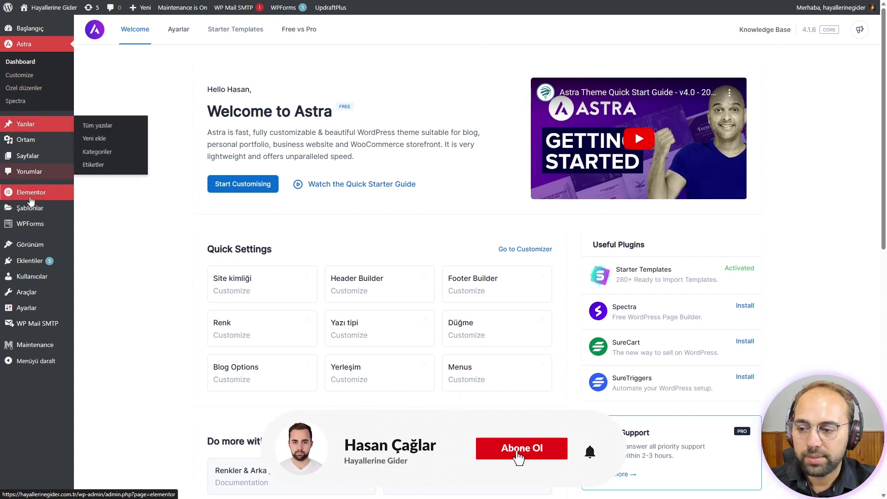
pyautogui.moveTo(35, 212)
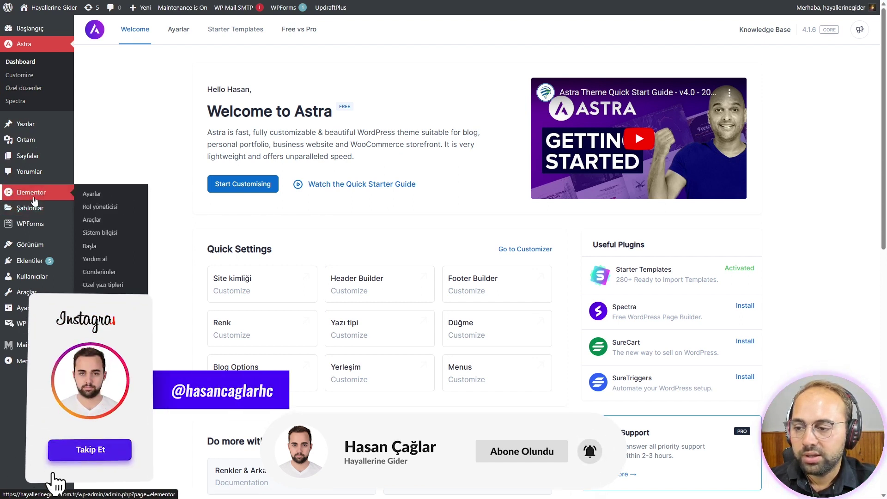
pyautogui.moveTo(34, 249)
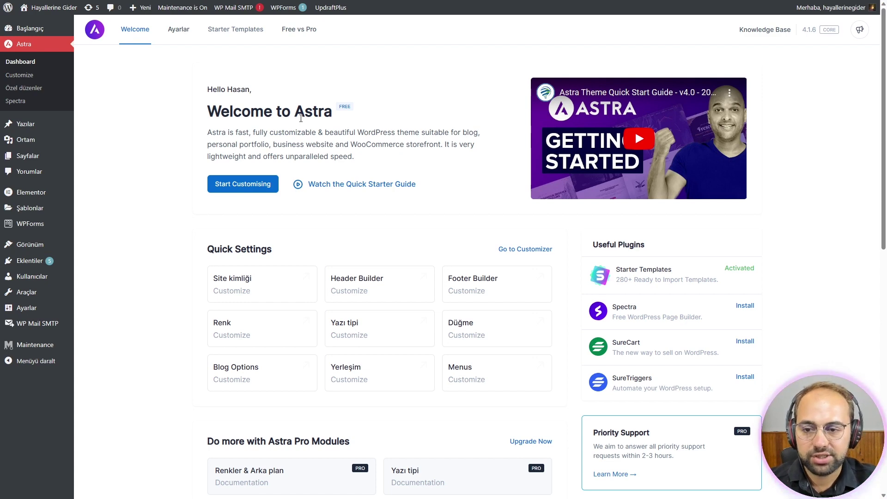
# Step: Look over the Astra dashboard's quick settings, Pro modules and useful plugins
pyautogui.scroll(-4, 393, 185)
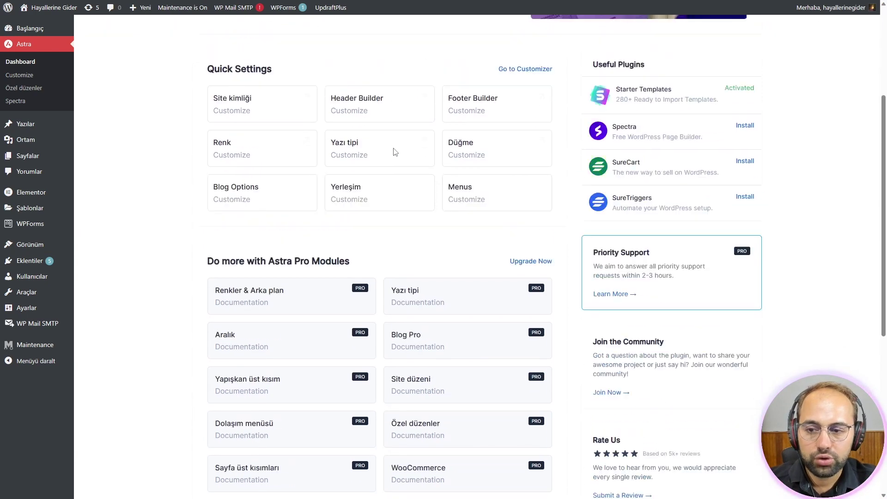
pyautogui.scroll(2, 319, 162)
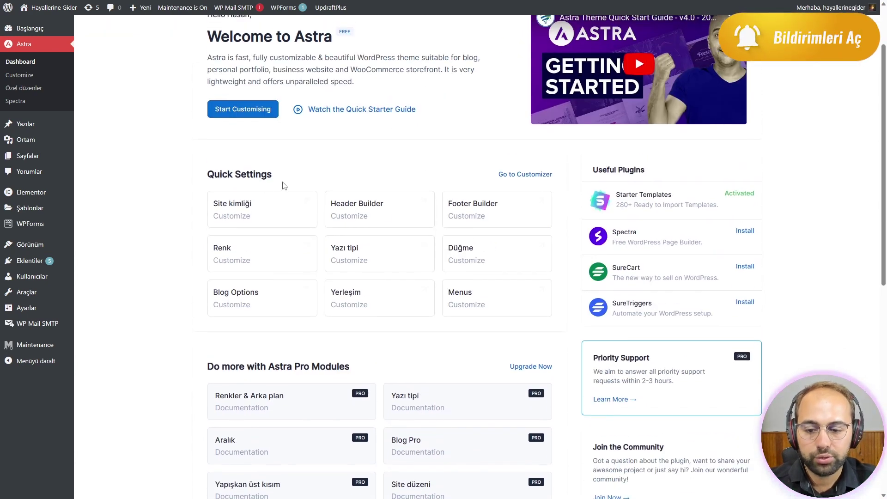
pyautogui.scroll(-5, 289, 183)
pyautogui.scroll(-3, 398, 192)
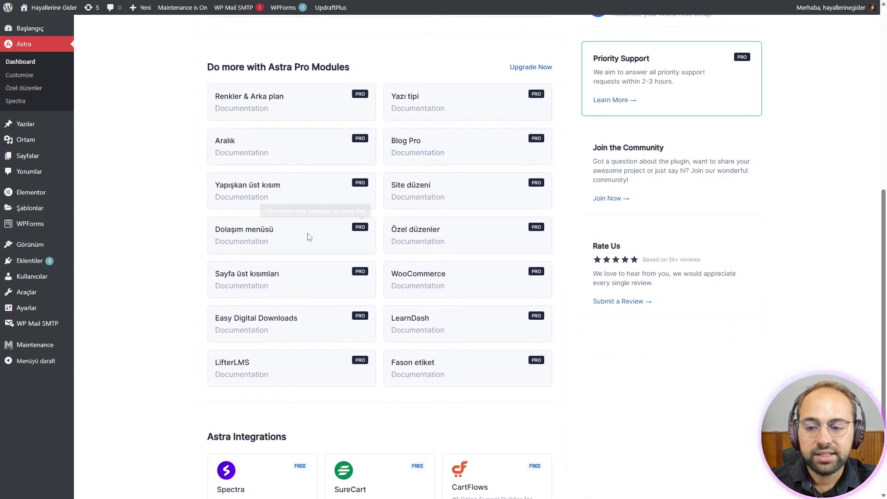
pyautogui.scroll(5, 440, 222)
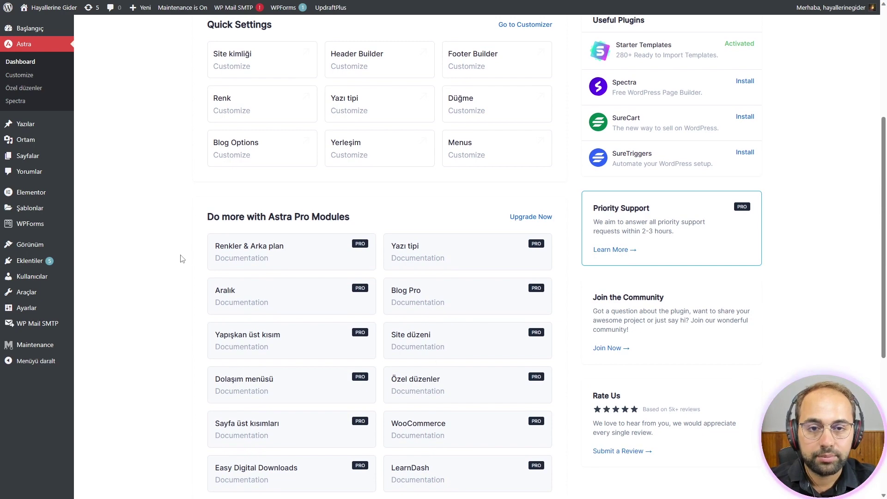
pyautogui.scroll(5, 163, 261)
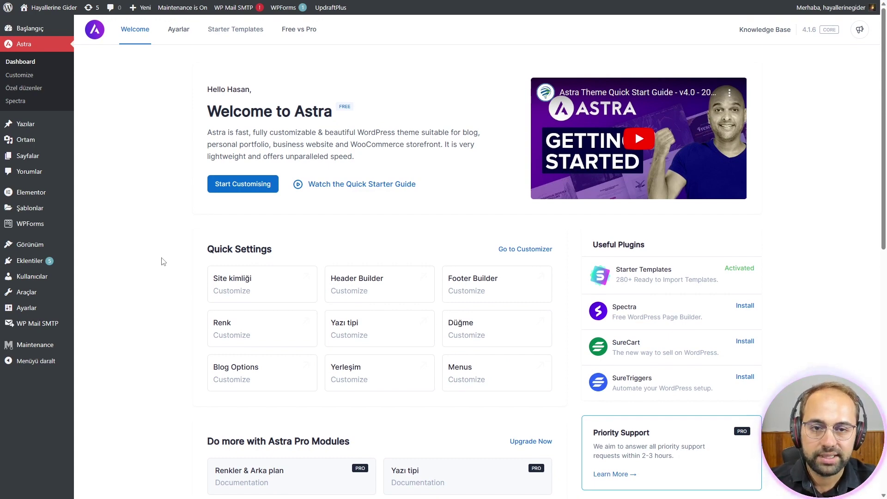
pyautogui.scroll(-2, 162, 262)
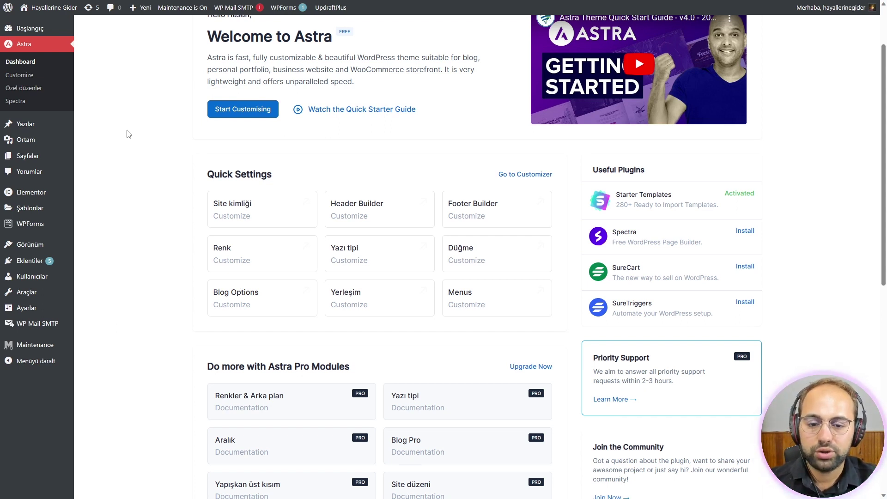
pyautogui.scroll(-2, 323, 185)
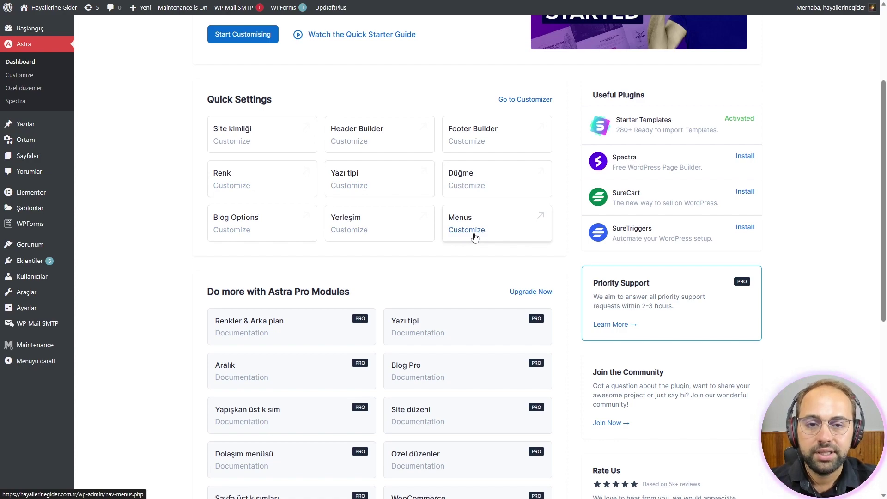
# Step: View the Site Identity settings from the Astra dashboard, and the Header Builder section of the theme Customizer
pyautogui.click(275, 142)
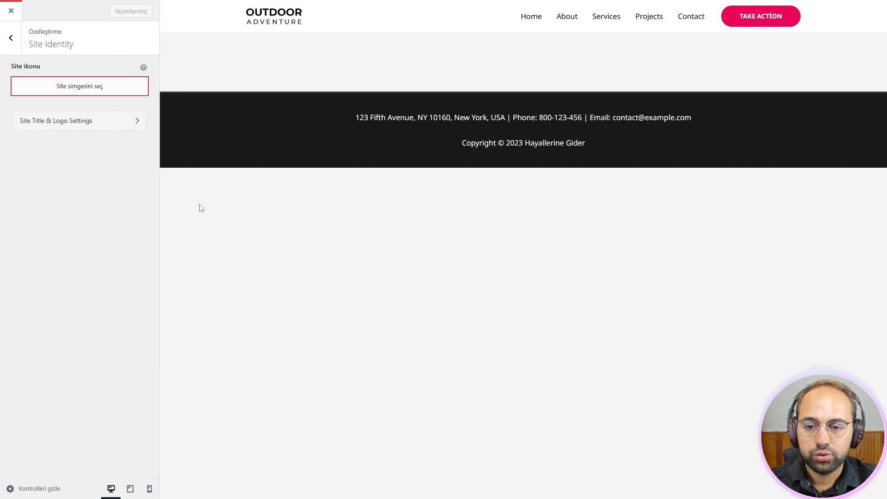
pyautogui.click(11, 11)
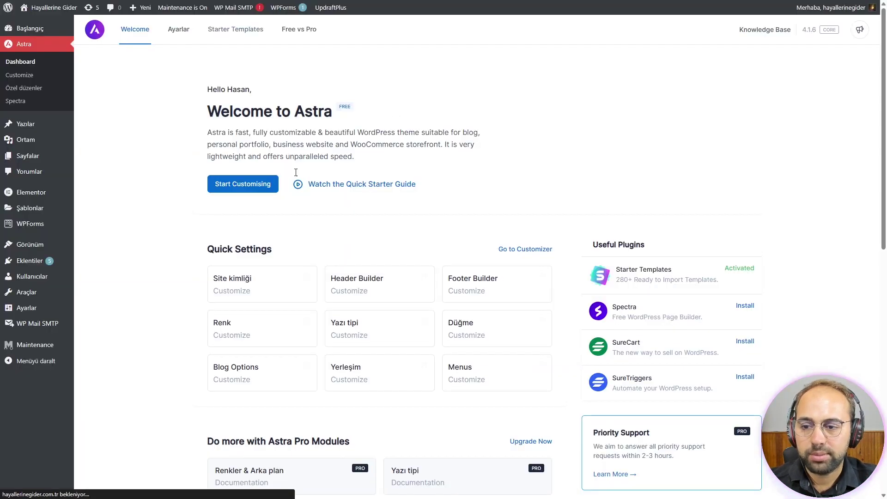
pyautogui.moveTo(42, 245)
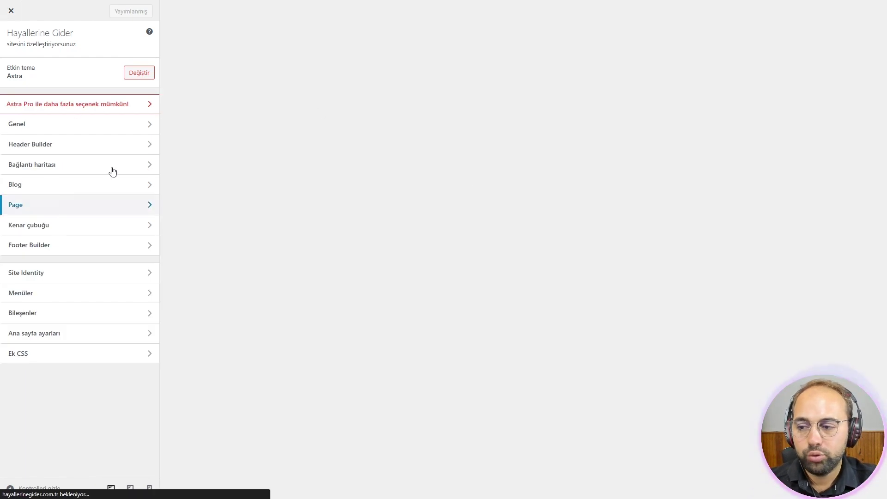
pyautogui.click(129, 149)
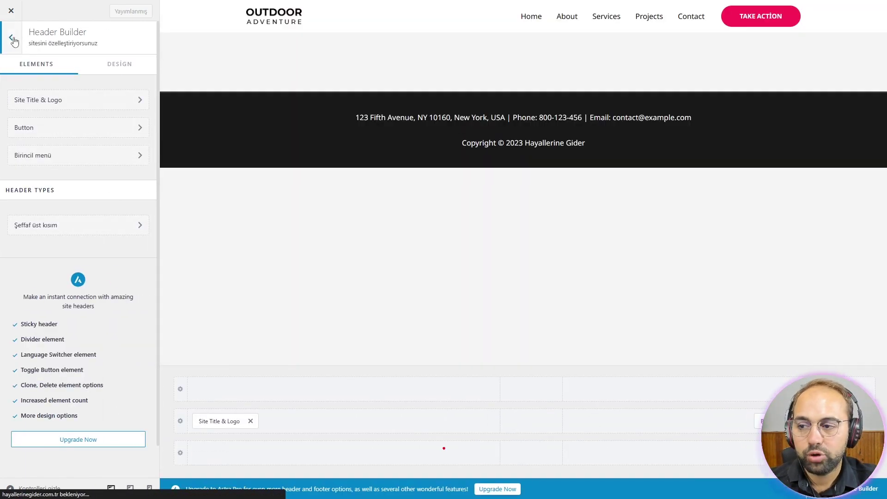
pyautogui.click(6, 41)
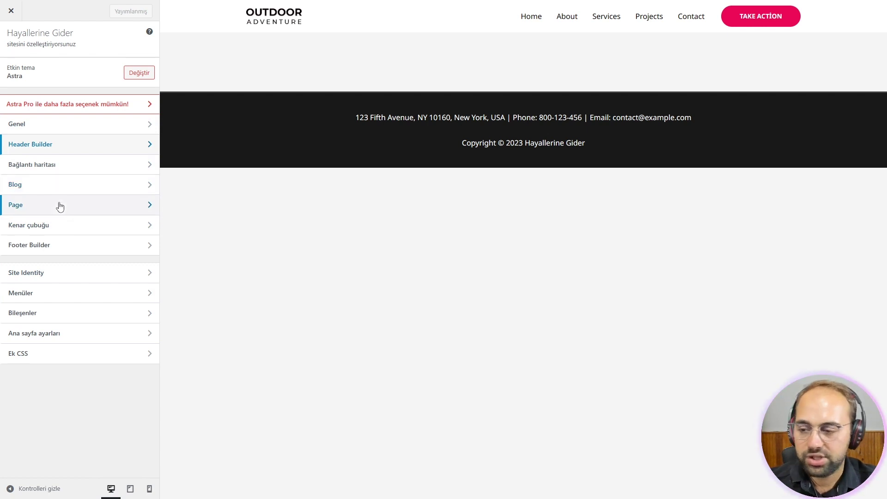
# Step: Enable Scroll to Top in the Customizer's general Başa dön settings
pyautogui.click(116, 126)
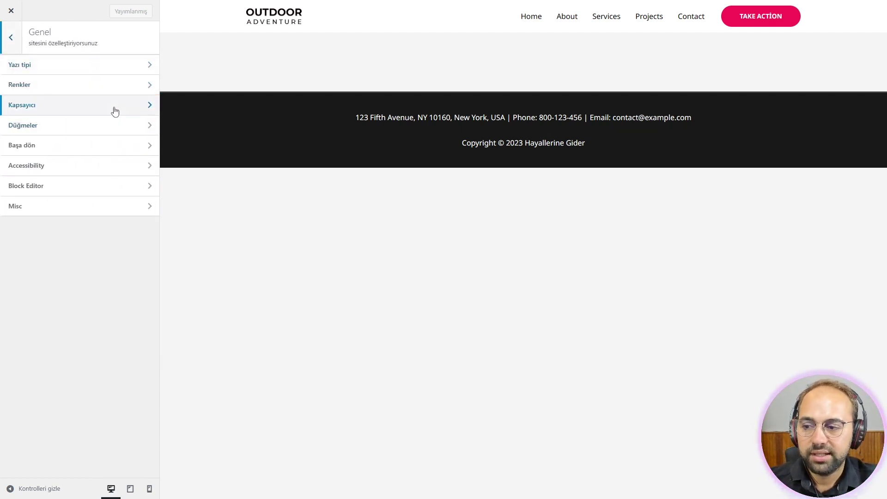
pyautogui.click(115, 150)
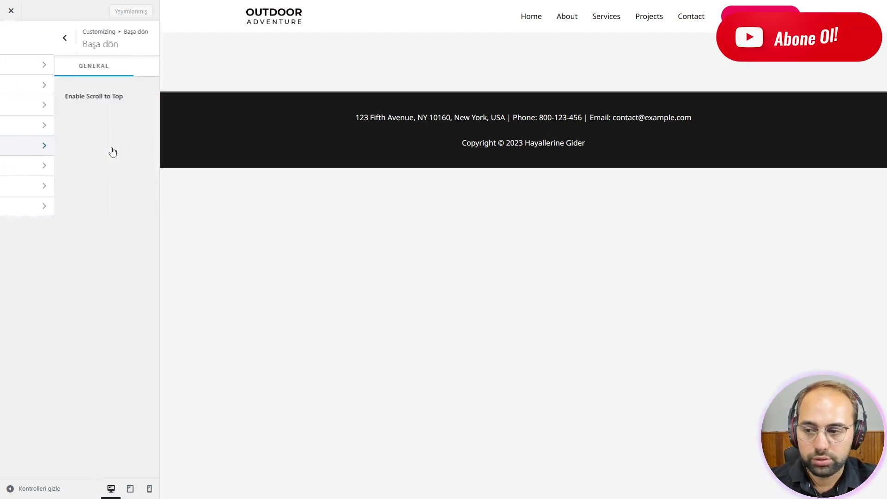
pyautogui.click(148, 97)
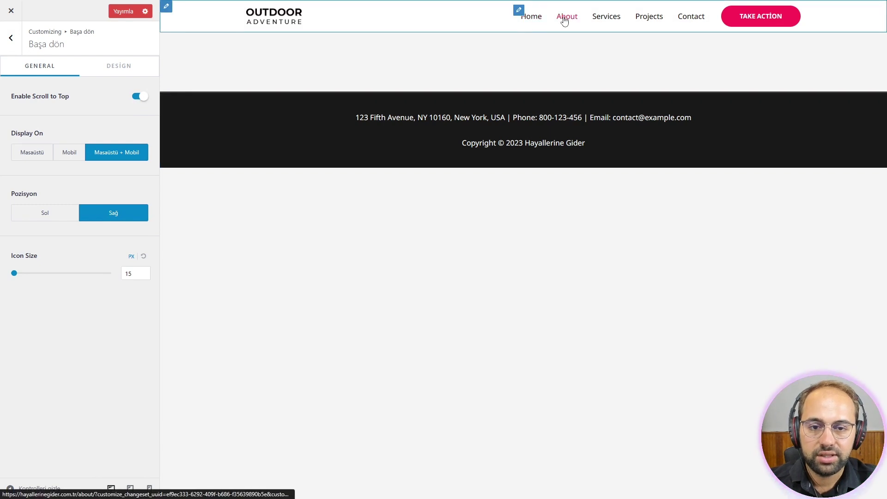
# Step: Load the Home page in the preview and test the scroll-to-top button from the end of the page
pyautogui.click(533, 18)
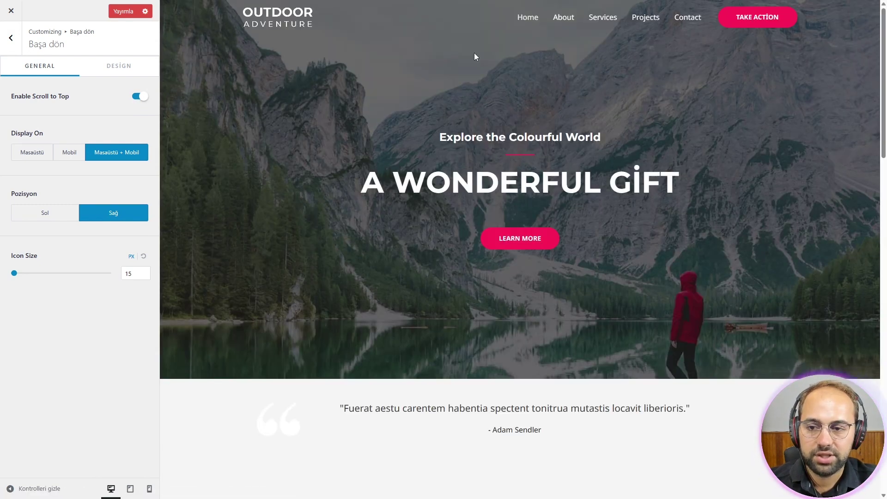
pyautogui.scroll(-6, 559, 217)
pyautogui.scroll(6, 528, 232)
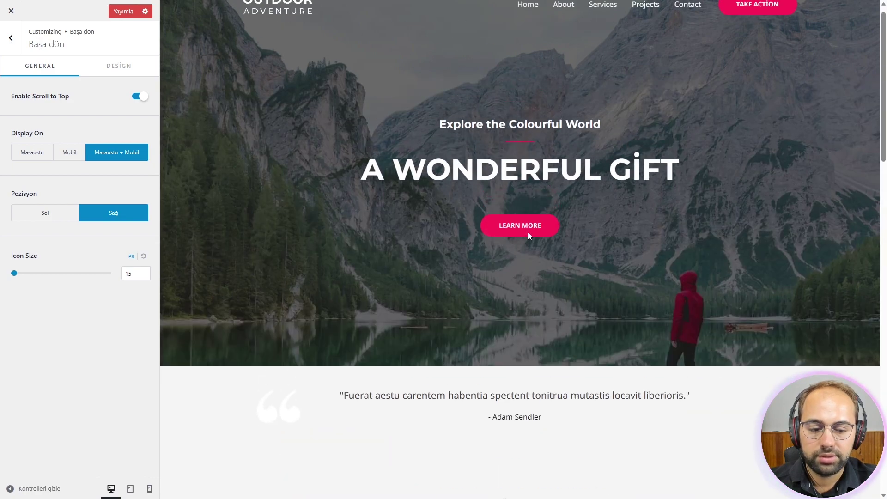
pyautogui.scroll(-15, 528, 232)
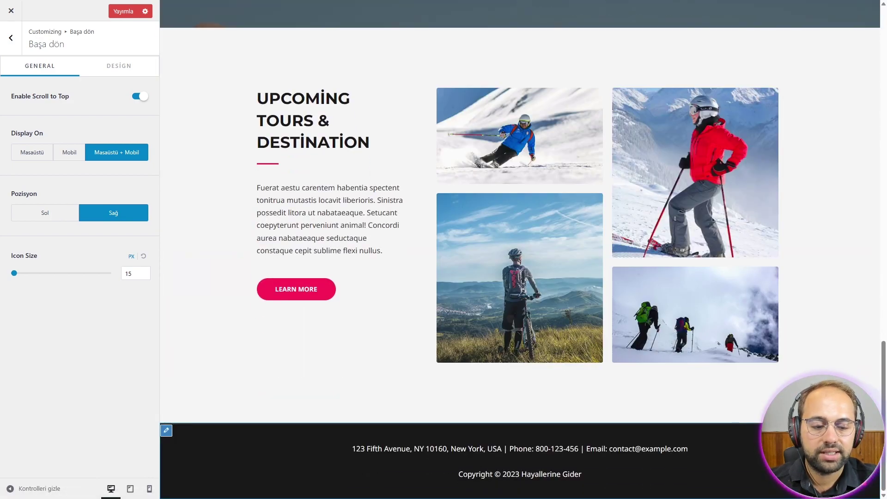
pyautogui.click(864, 484)
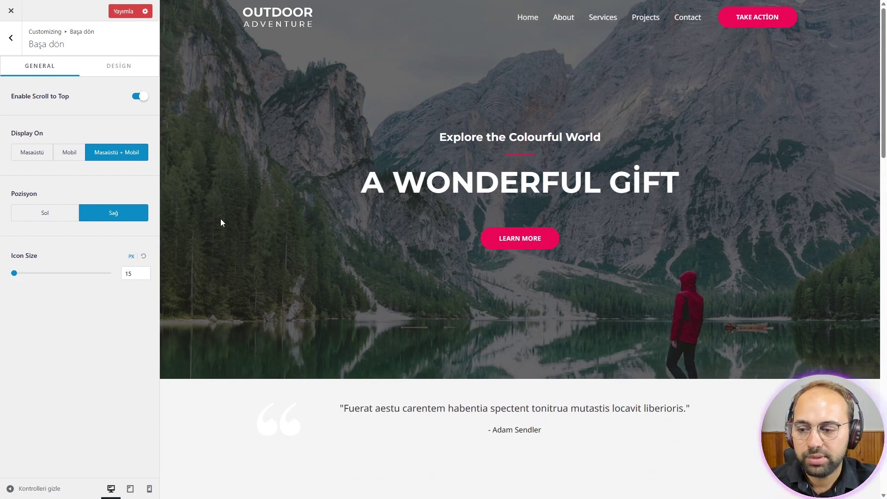
# Step: Try the Sol position for the scroll-to-top button, restore Sağ, and set its icon size to 17 px
pyautogui.click(53, 218)
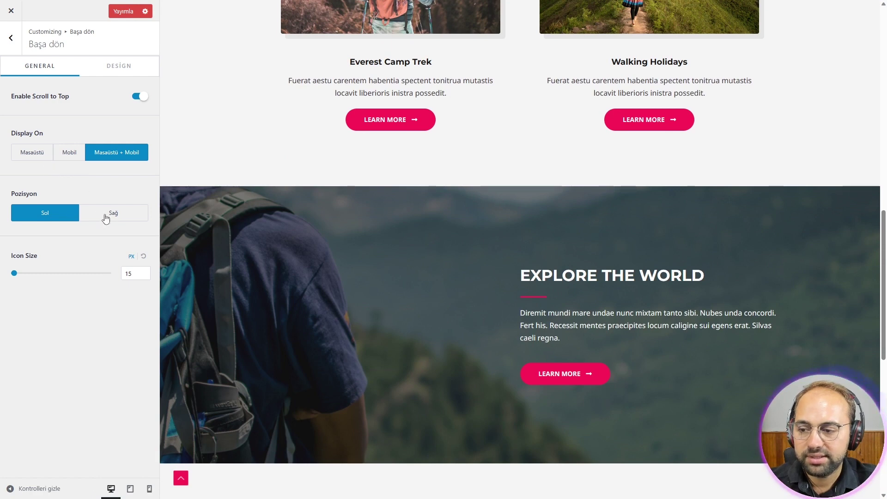
pyautogui.click(110, 220)
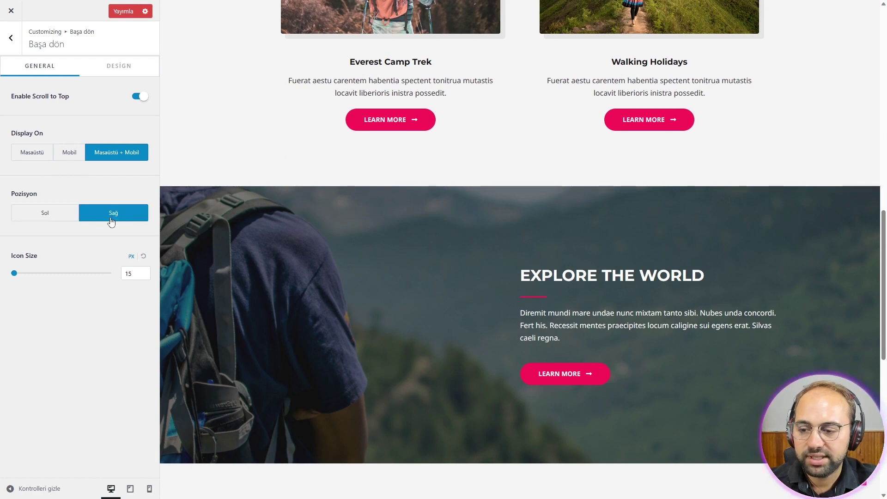
pyautogui.moveTo(15, 275); pyautogui.dragTo(19, 293)
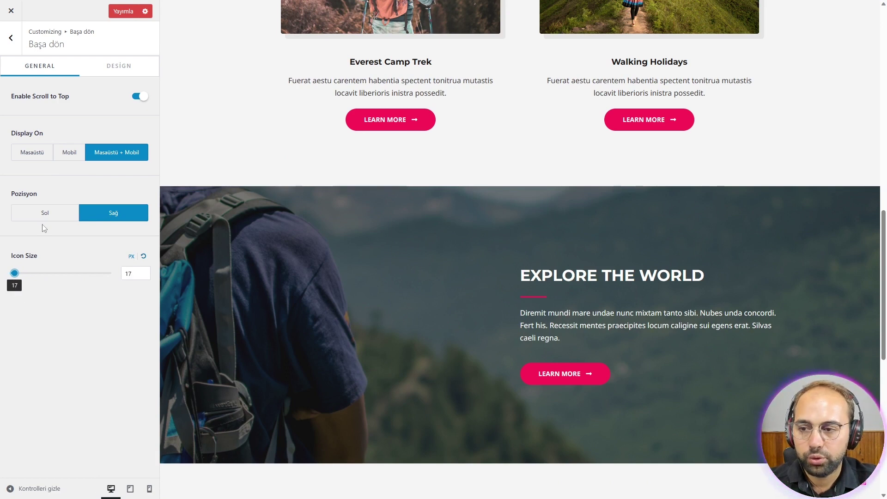
# Step: Try limiting the scroll-to-top button to Mobil, check the preview, and restore the display to Masaüstü + Mobil
pyautogui.click(72, 151)
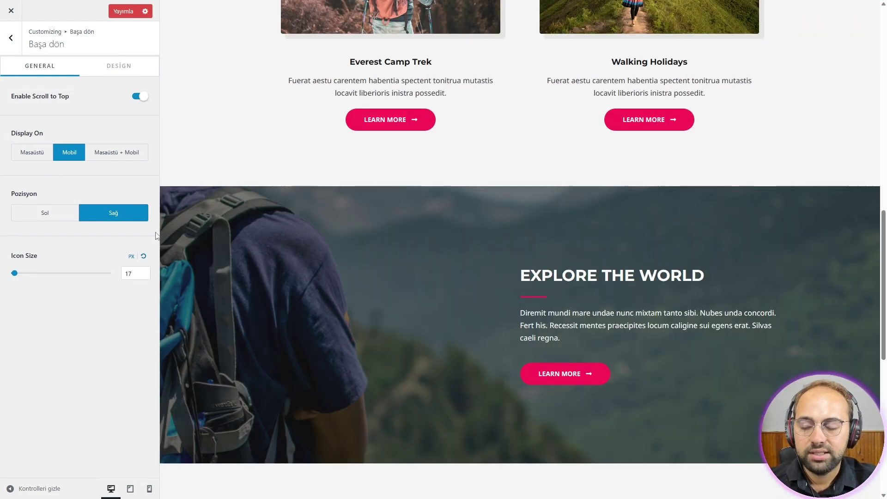
pyautogui.scroll(-5, 601, 338)
pyautogui.scroll(10, 318, 276)
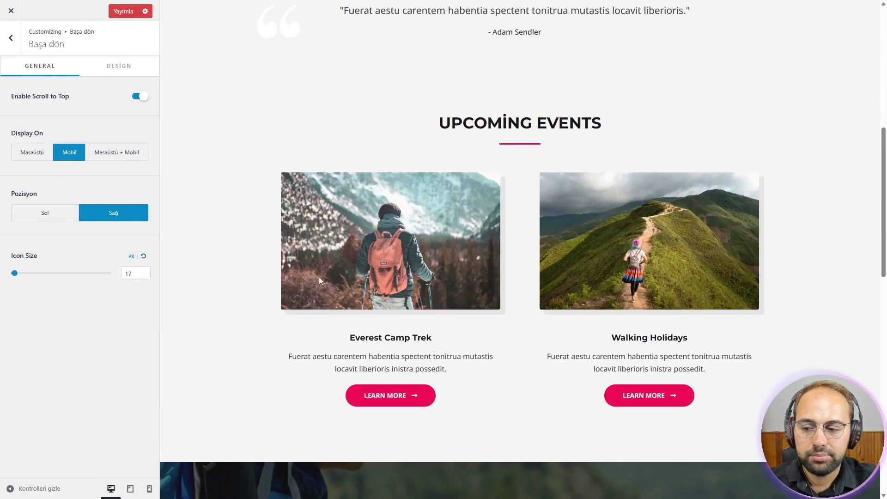
pyautogui.click(118, 152)
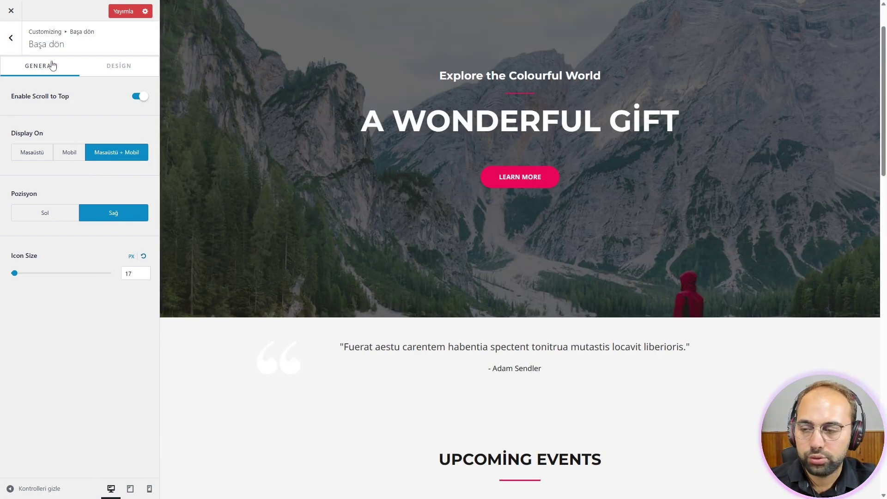
# Step: Set Core Blocks Spacing to Compact in the general Block Editor settings
pyautogui.click(11, 38)
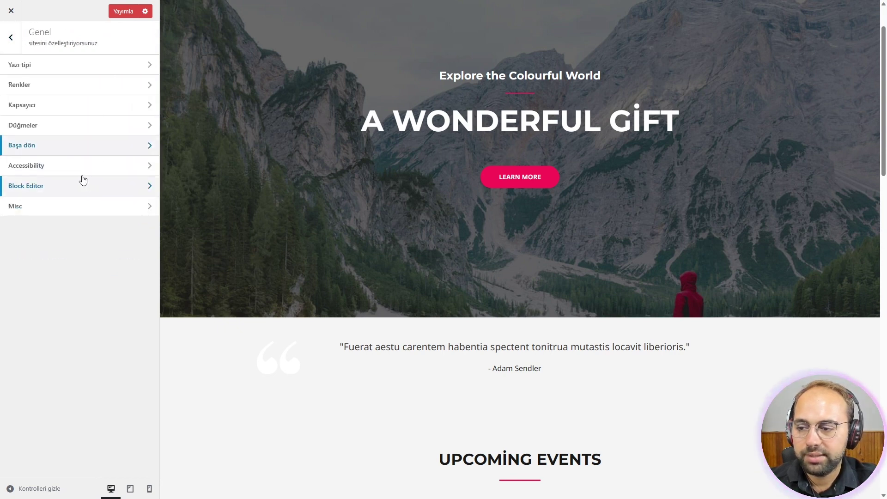
pyautogui.click(78, 192)
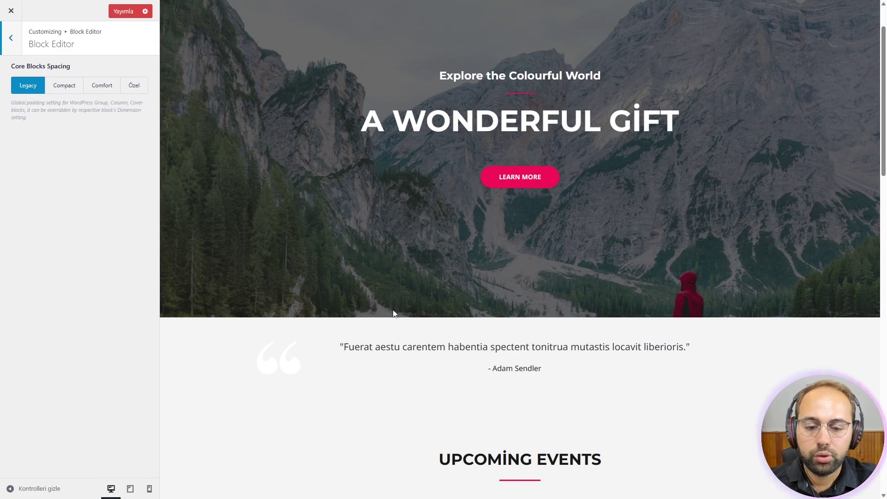
pyautogui.scroll(-10, 393, 314)
pyautogui.moveTo(433, 165); pyautogui.dragTo(374, 148)
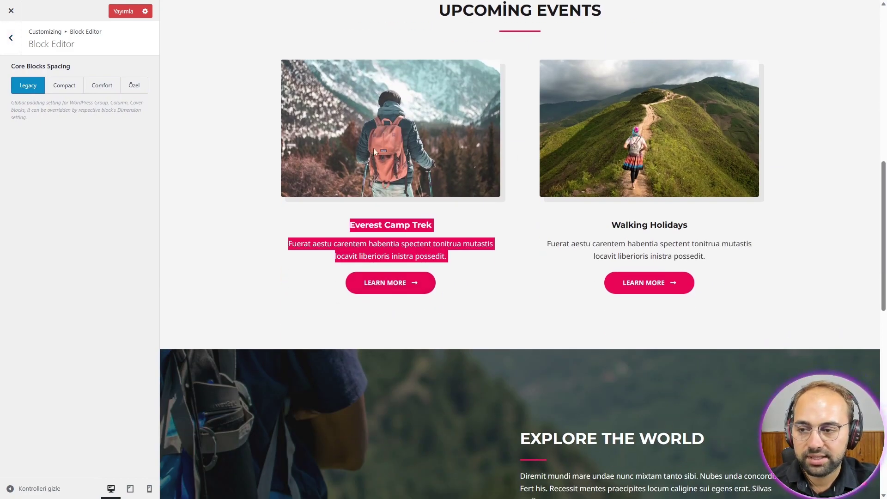
pyautogui.click(373, 148)
pyautogui.click(69, 88)
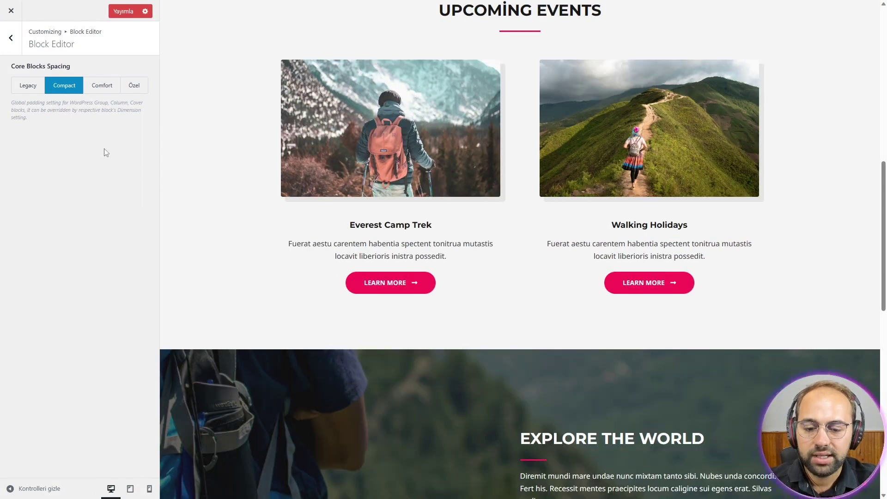
# Step: Check the block spacing in the preview and examine the Renkler settings, including the global palette and theme colors
pyautogui.scroll(-4, 377, 210)
pyautogui.scroll(5, 376, 210)
pyautogui.click(5, 44)
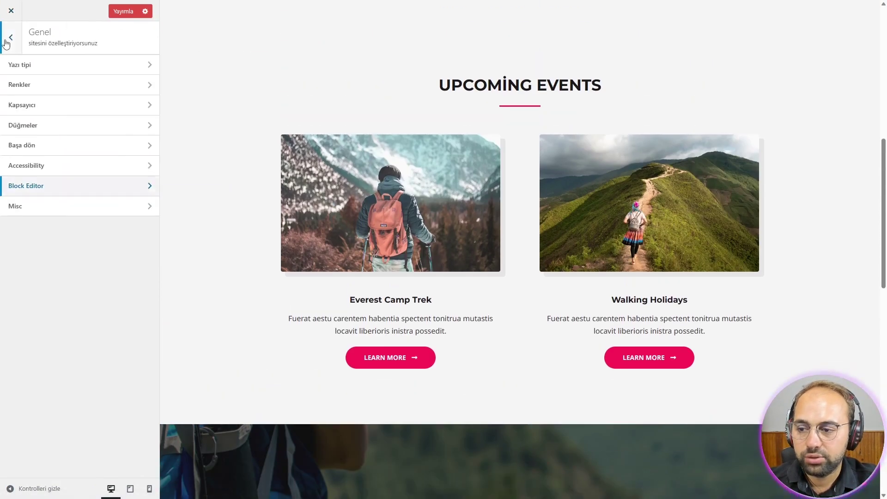
pyautogui.click(74, 85)
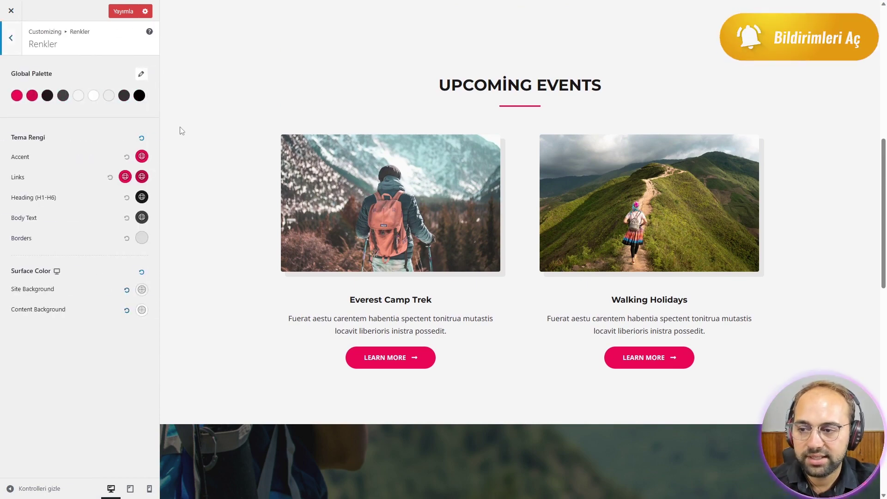
pyautogui.scroll(-2, 448, 224)
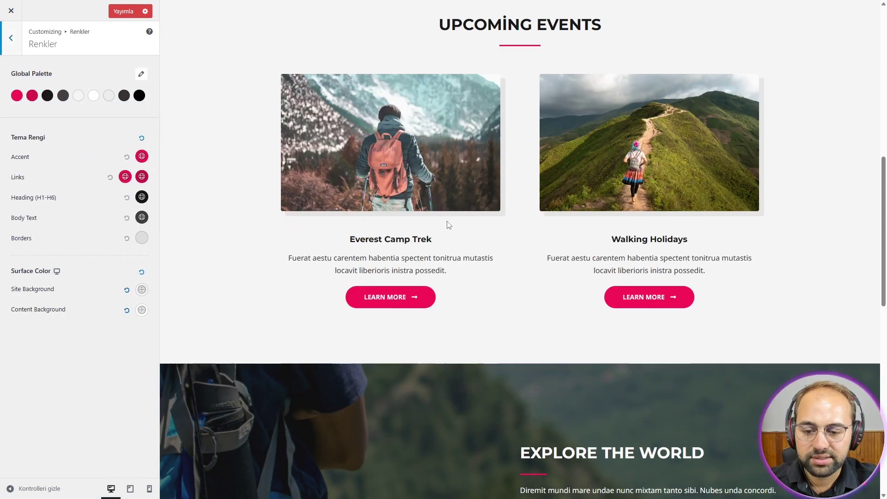
pyautogui.scroll(-10, 369, 287)
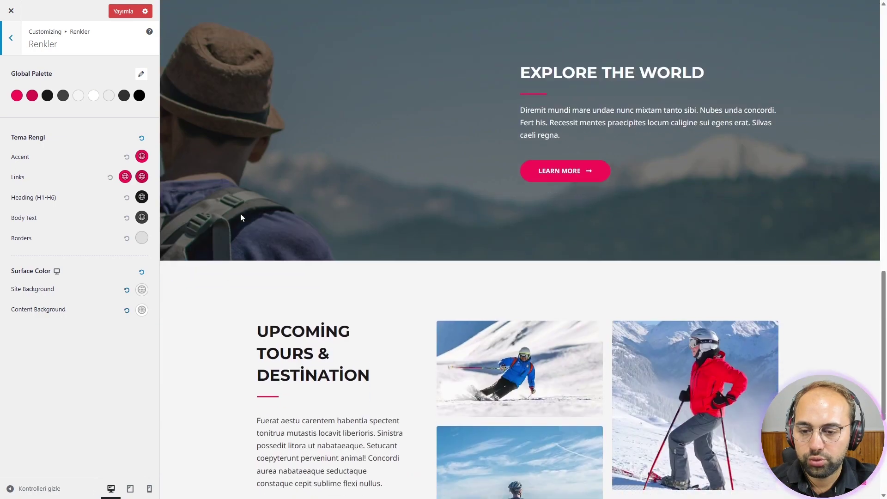
pyautogui.click(11, 47)
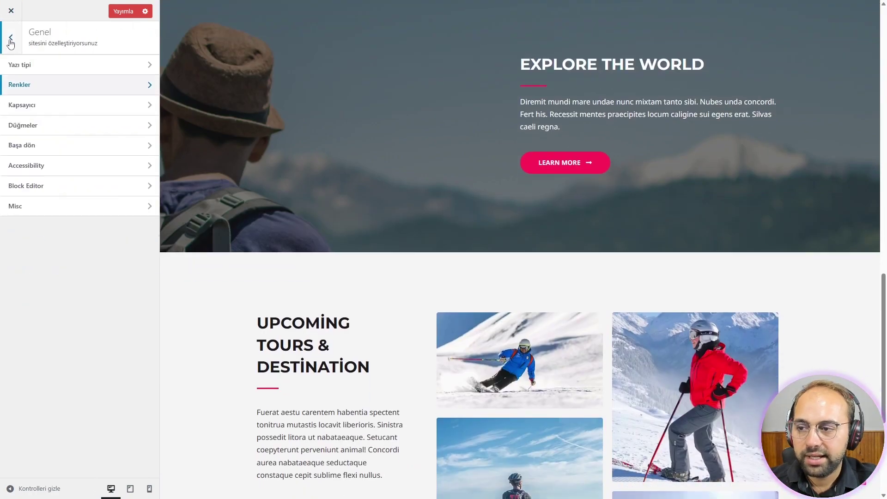
# Step: Examine the Yazı tipi settings, from the font presets to the heading fonts and paragraph margin
pyautogui.click(30, 65)
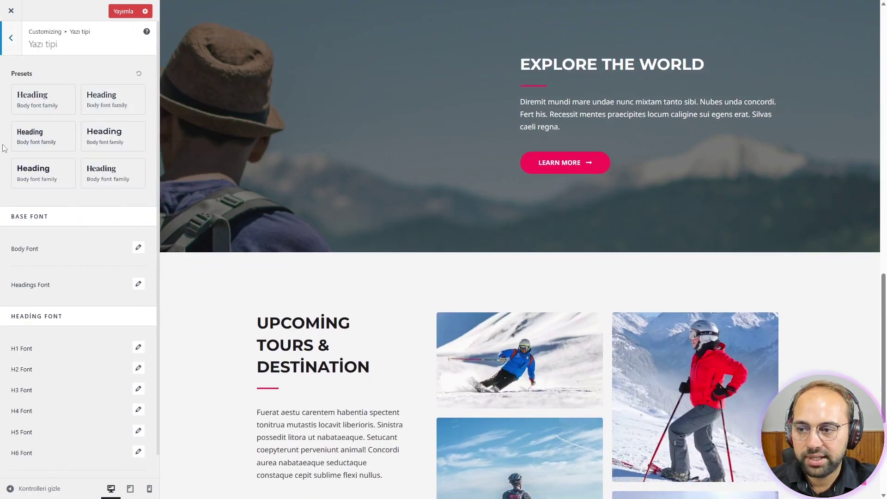
pyautogui.scroll(-5, 192, 275)
pyautogui.scroll(-2, 45, 355)
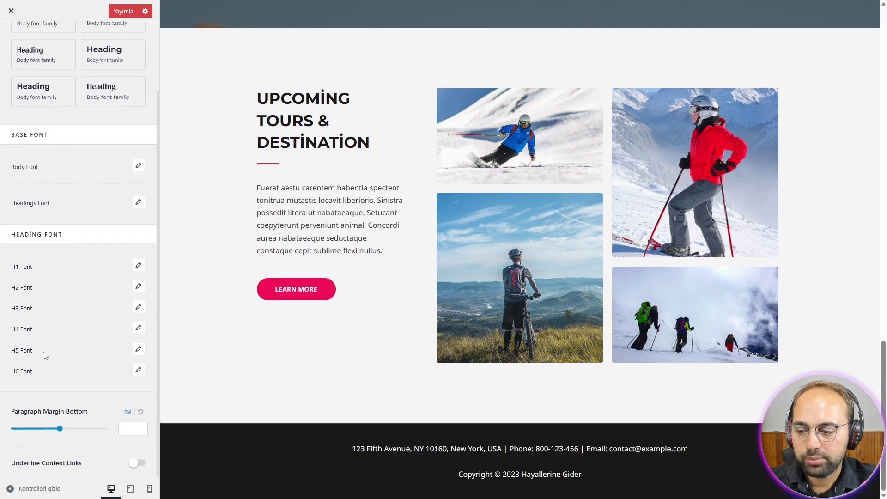
pyautogui.scroll(2, 79, 208)
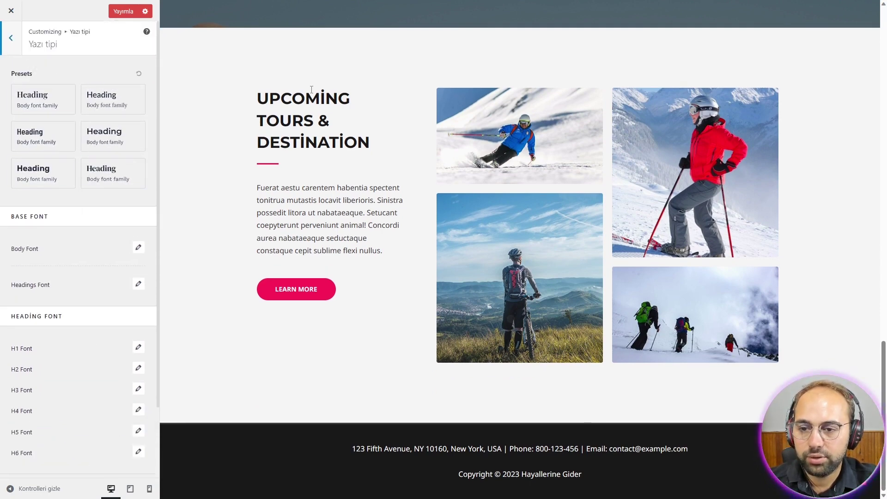
pyautogui.click(21, 42)
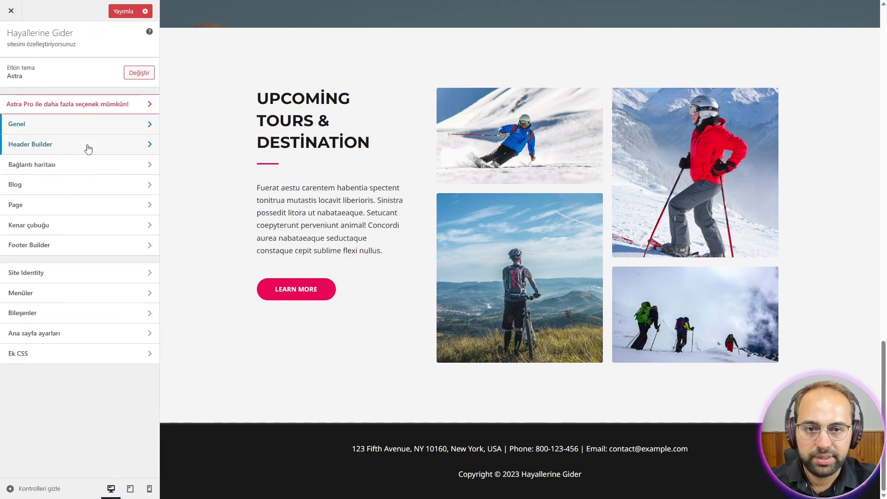
# Step: Move the Site Title & Logo, Birincil menü and Button elements into the top row of the Header Builder
pyautogui.click(87, 148)
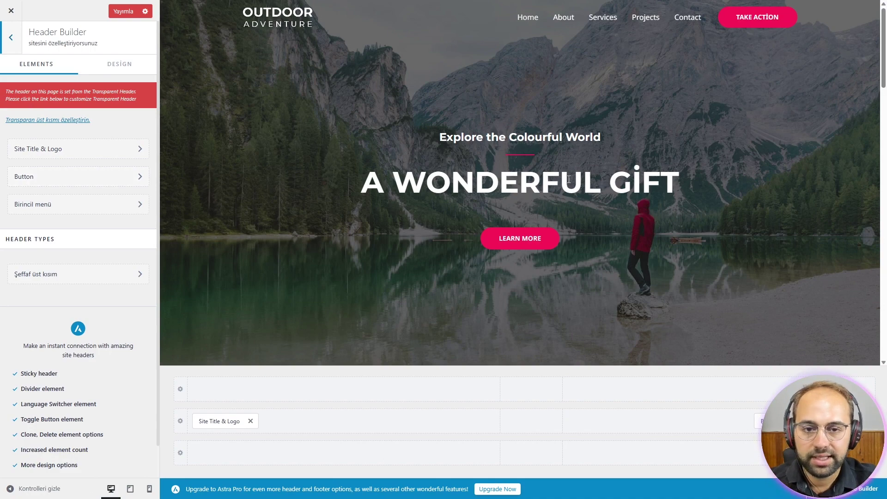
pyautogui.scroll(-5, 569, 179)
pyautogui.scroll(5, 644, 91)
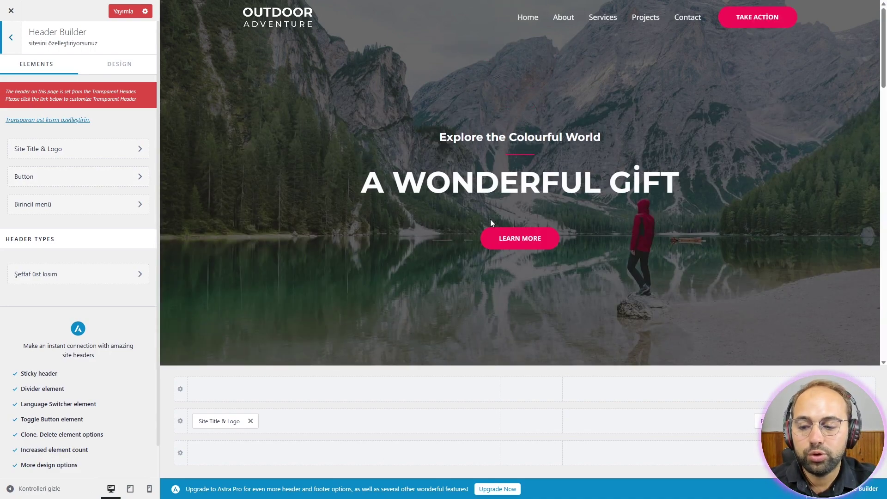
pyautogui.scroll(-5, 368, 273)
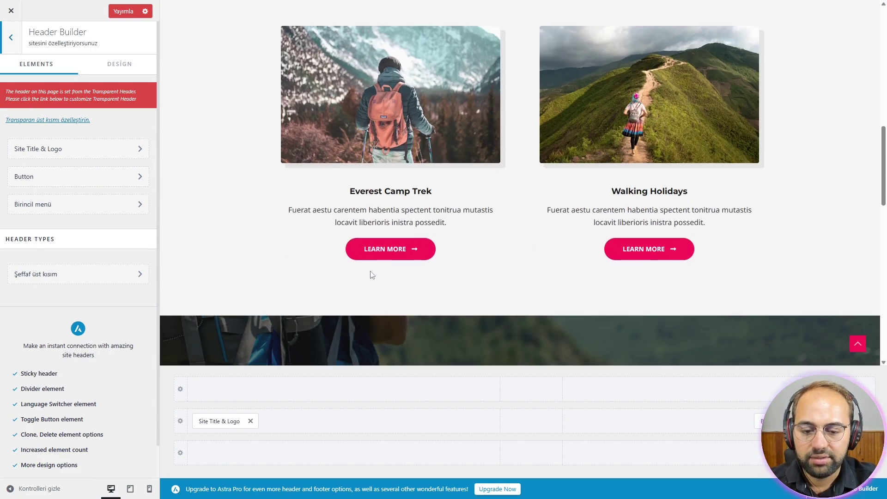
pyautogui.scroll(5, 372, 273)
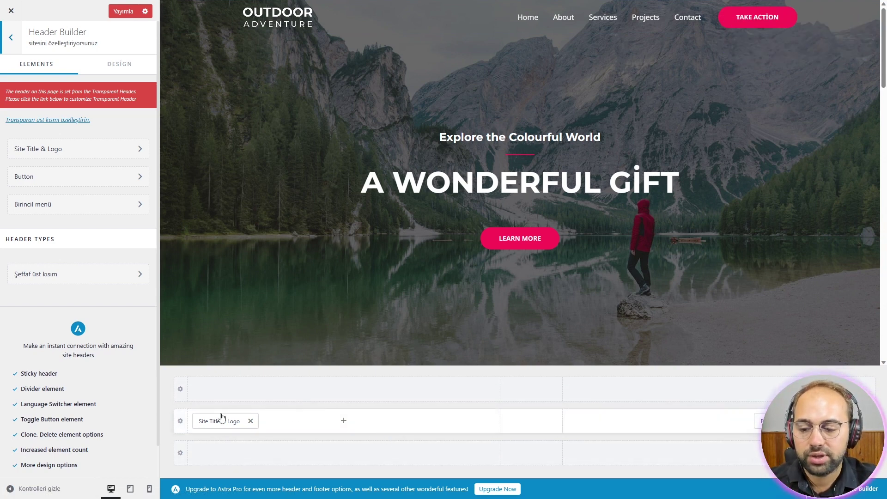
pyautogui.moveTo(215, 421); pyautogui.dragTo(218, 402)
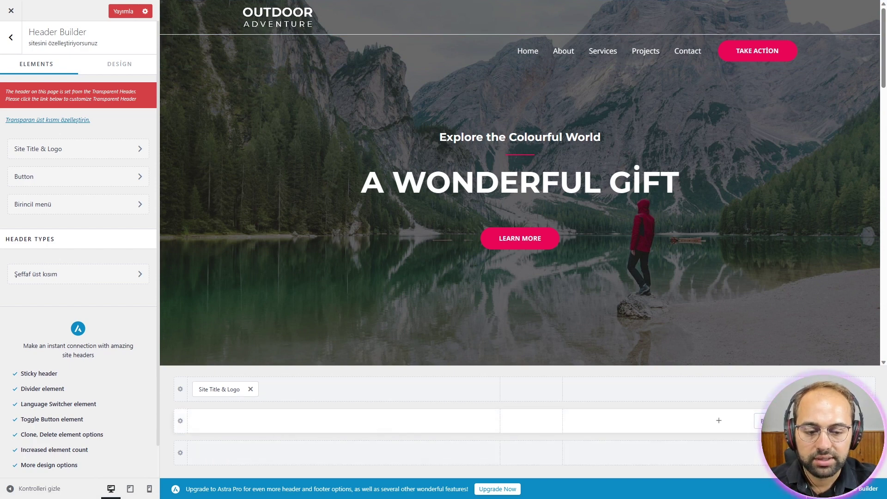
pyautogui.moveTo(760, 421); pyautogui.dragTo(769, 390)
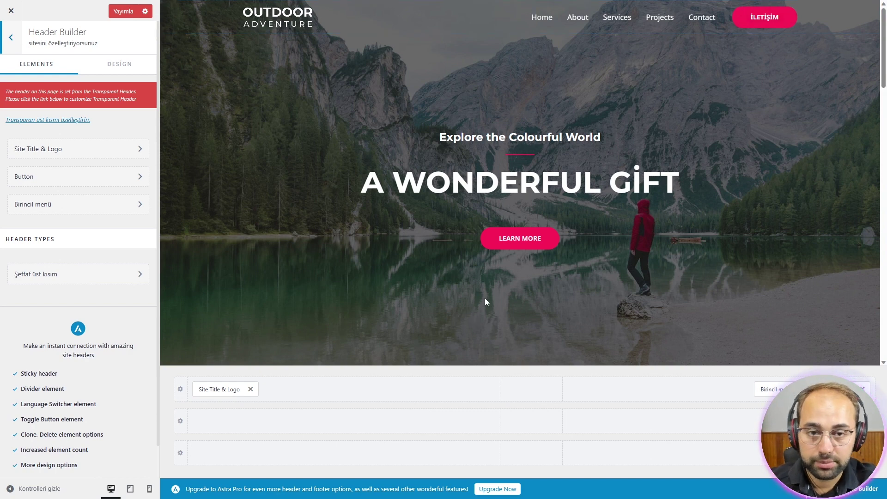
# Step: Try "fr" as the header button's text in its settings, and restore it to "iletişim"
pyautogui.click(83, 183)
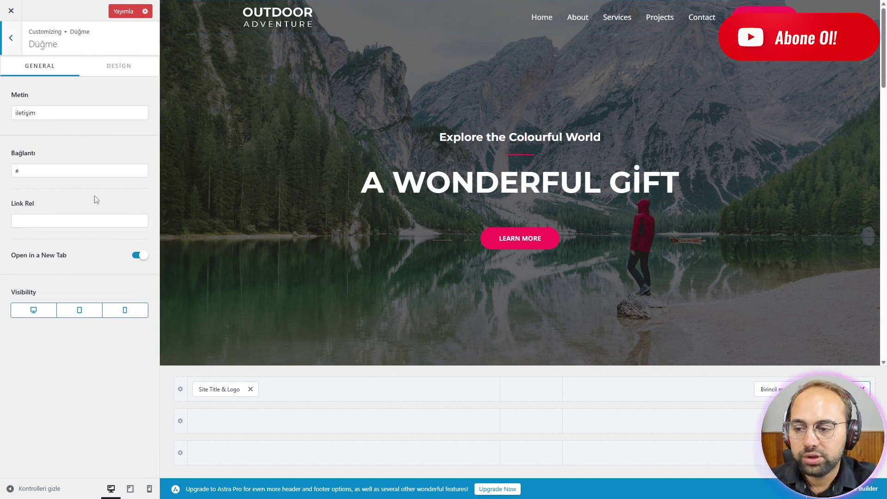
pyautogui.moveTo(51, 113); pyautogui.dragTo(2, 115)
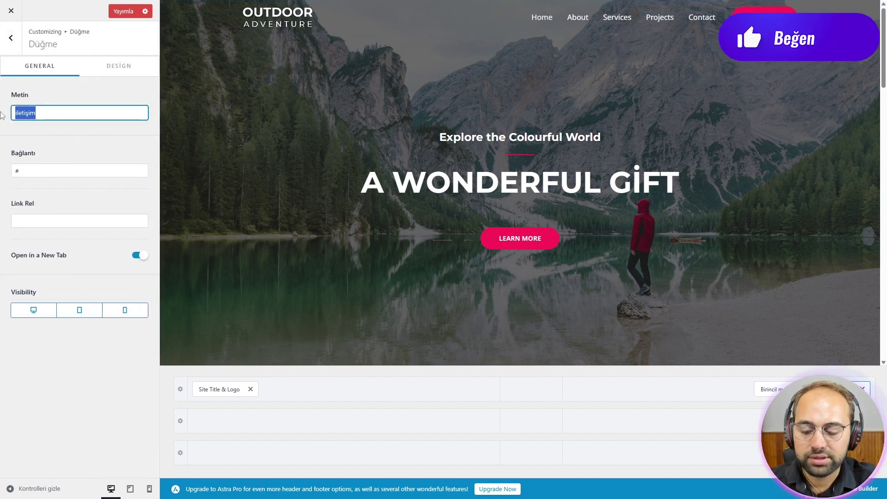
pyautogui.write('fr')
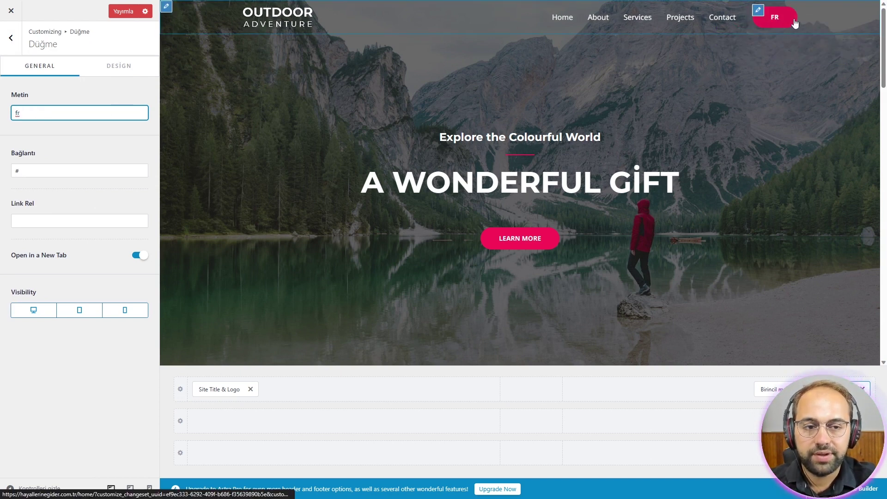
pyautogui.doubleClick(48, 112)
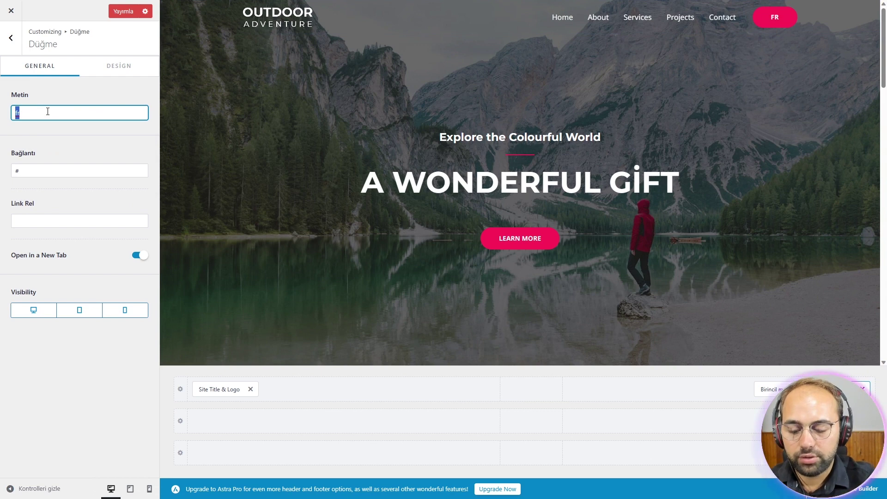
pyautogui.write('iletişm')
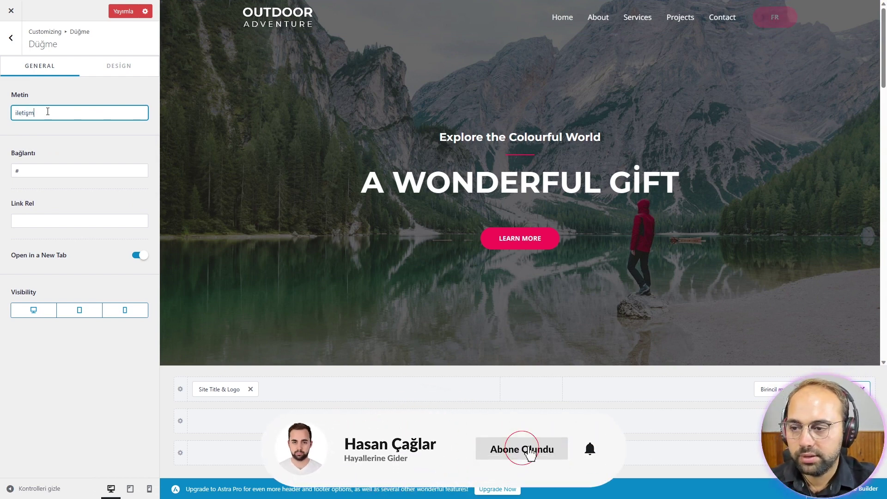
pyautogui.press('BackSpace')
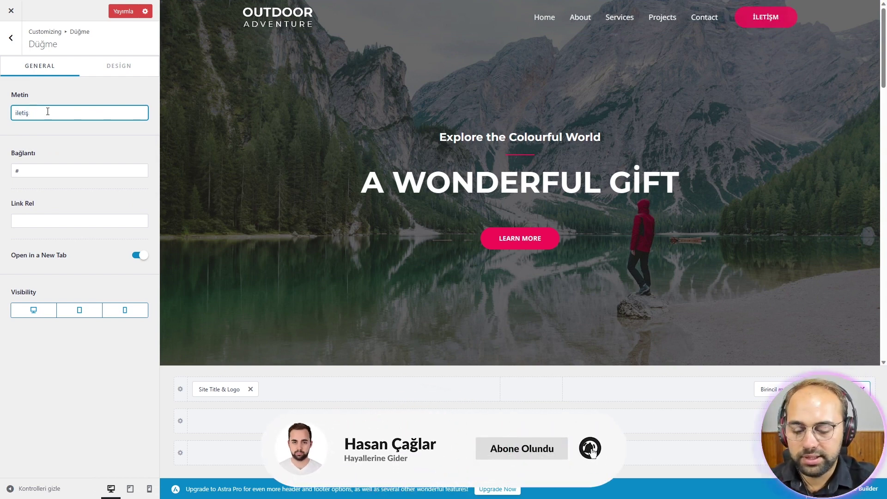
pyautogui.write('im')
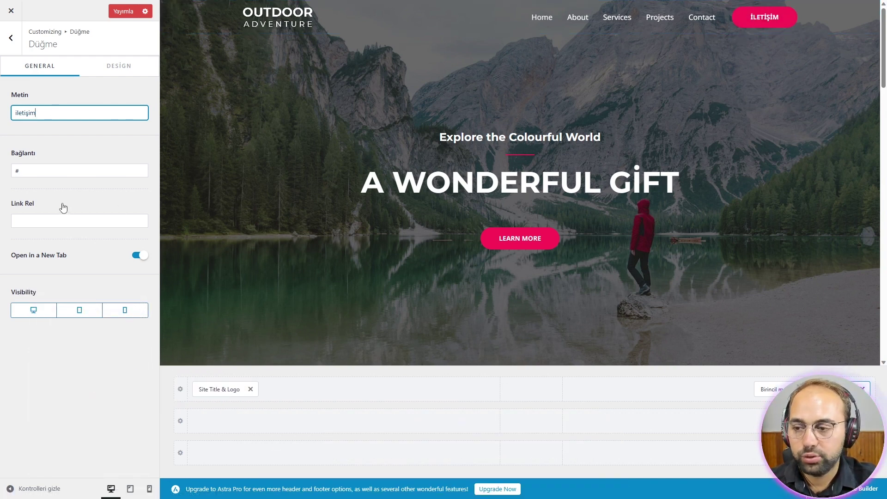
# Step: Set the header button's Bağlantı to the instagram.com profile address and publish the changes
pyautogui.doubleClick(39, 169)
pyautogui.write('instagram/hasancaglarhc')
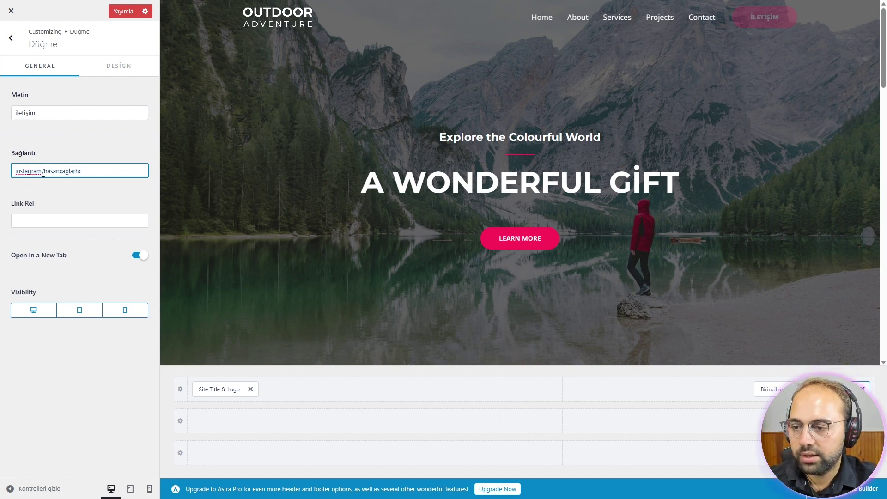
pyautogui.click(43, 173)
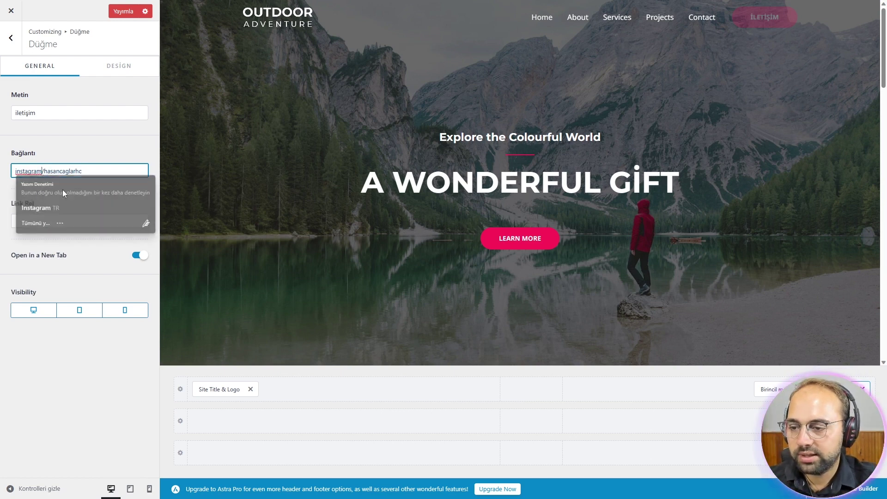
pyautogui.write('.')
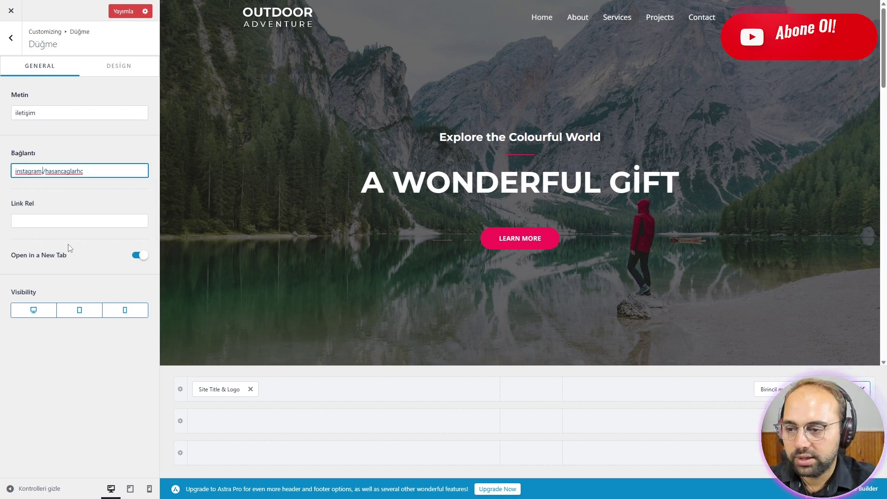
pyautogui.write('com')
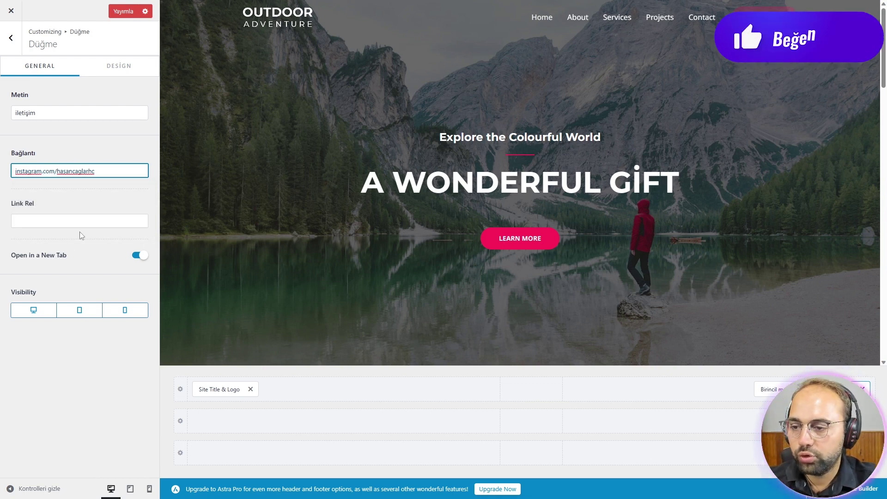
pyautogui.click(94, 165)
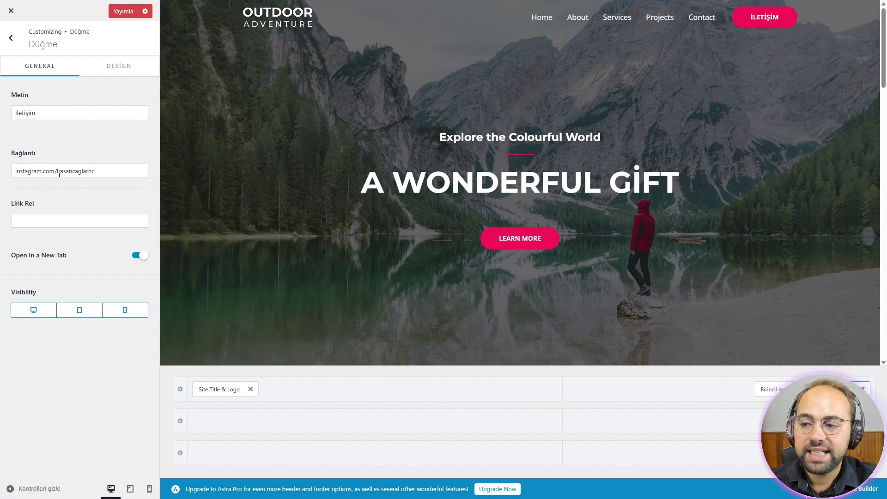
pyautogui.click(124, 13)
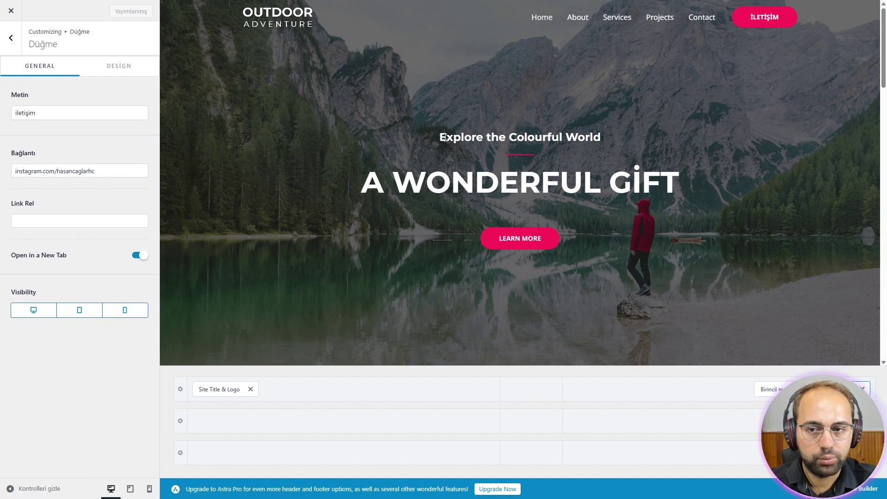
# Step: Remove both the logo and the Retina logo from the header's Site Title & Logo element
pyautogui.click(220, 392)
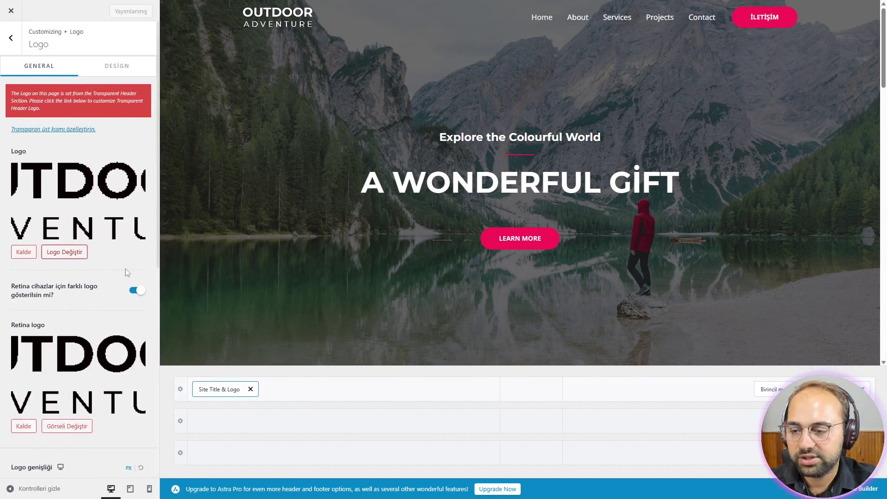
pyautogui.scroll(-5, 62, 253)
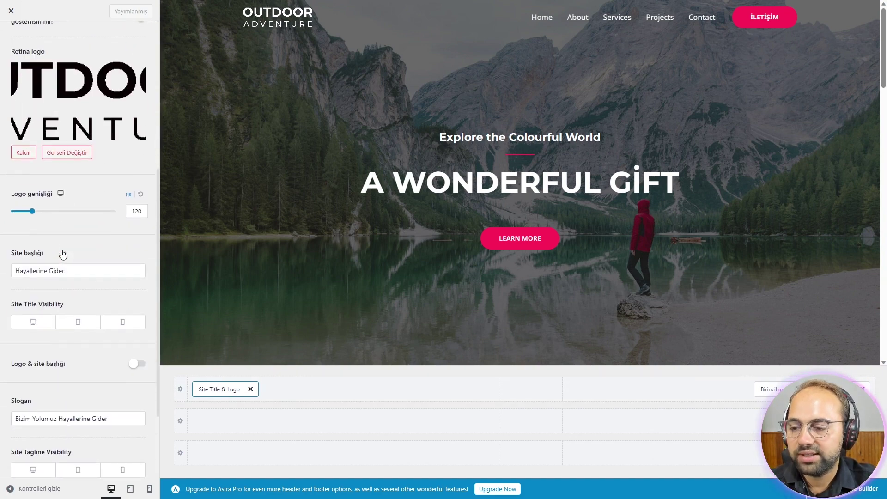
pyautogui.scroll(5, 98, 129)
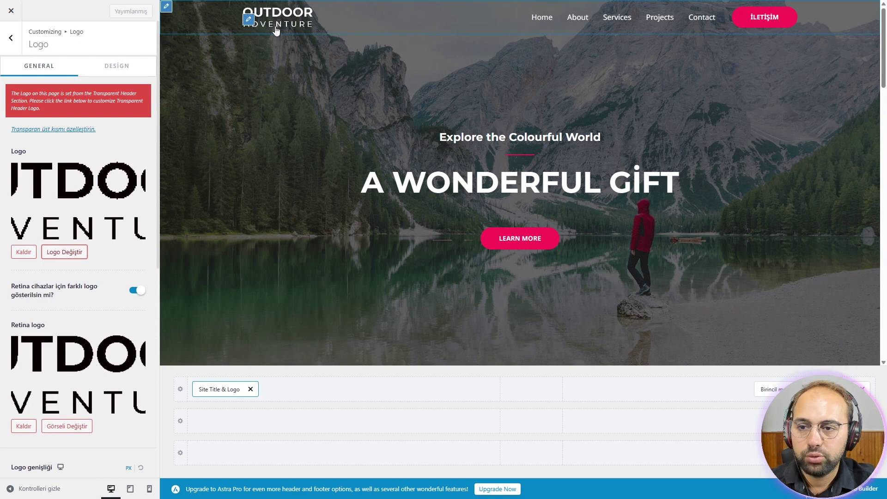
pyautogui.click(21, 252)
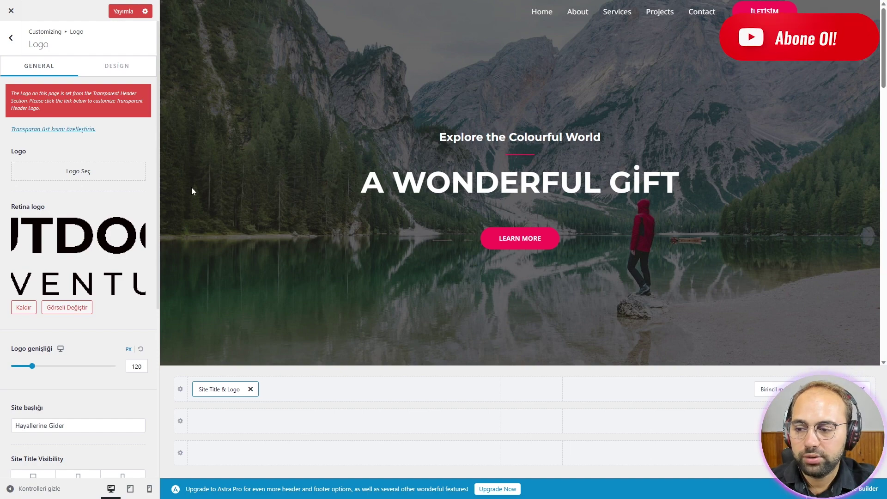
pyautogui.scroll(-1, 190, 190)
pyautogui.click(26, 309)
pyautogui.scroll(1, 287, 238)
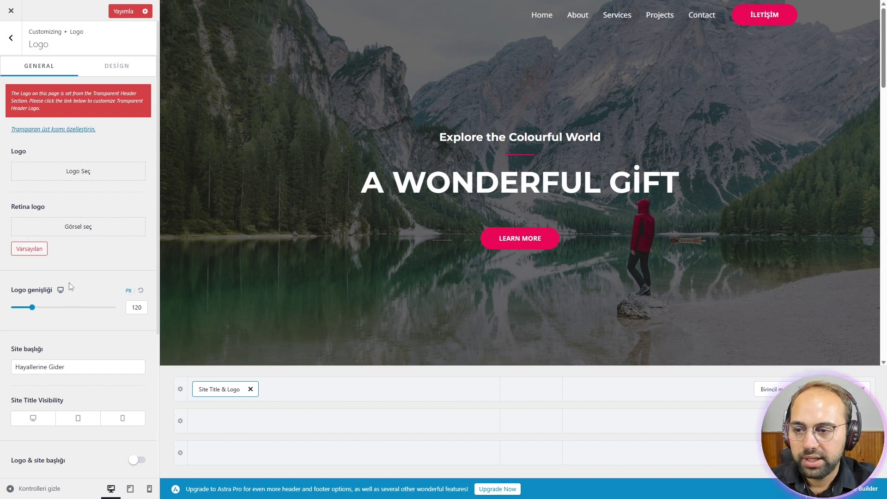
# Step: Review the Slogan and Site başlığı texts in the Logo settings
pyautogui.scroll(-4, 70, 286)
pyautogui.scroll(1, 105, 308)
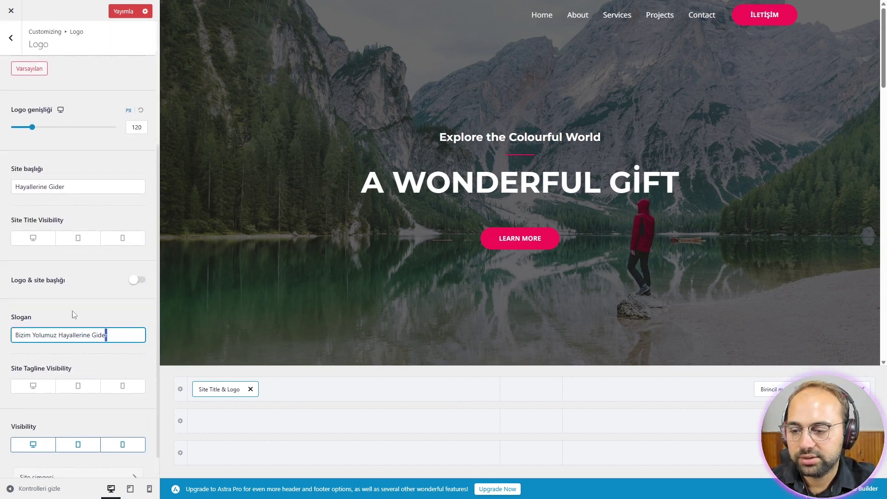
pyautogui.moveTo(107, 335); pyautogui.dragTo(6, 315)
pyautogui.moveTo(65, 186); pyautogui.dragTo(1, 195)
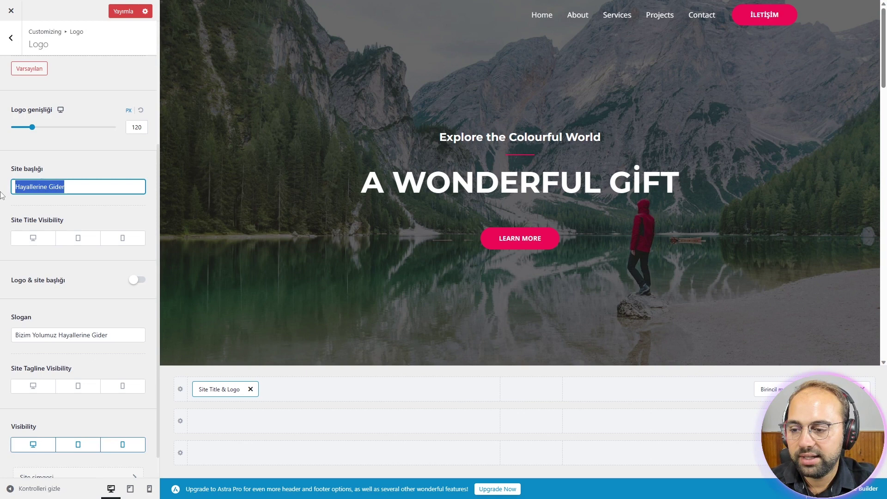
# Step: Enable the Logo & site başlığı option, and remove both the logo and the Retina logo from the Şeffaf üst kısım settings
pyautogui.click(101, 179)
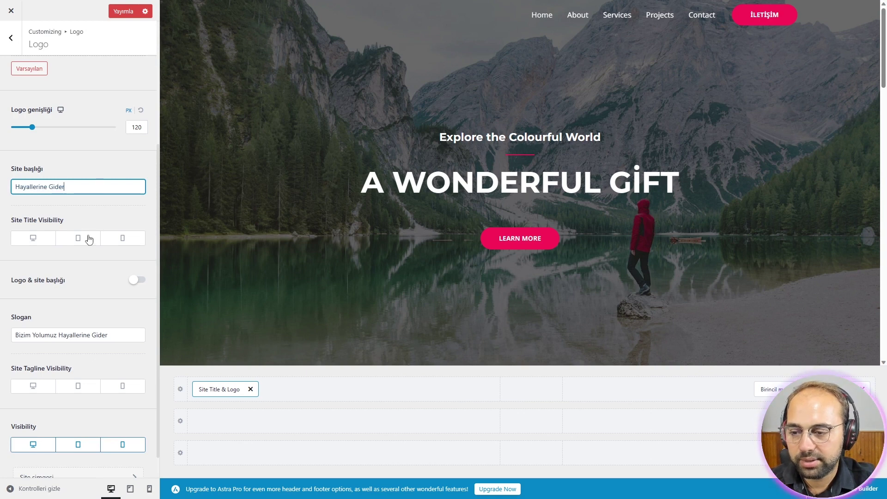
pyautogui.click(135, 281)
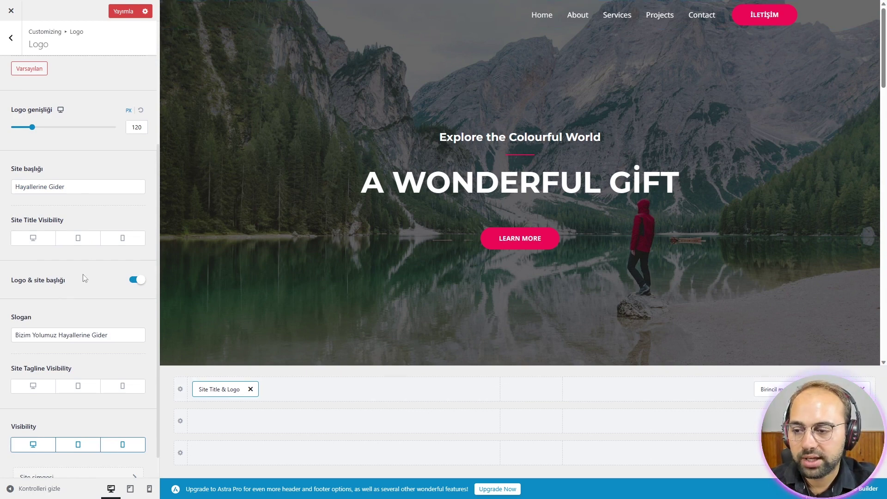
pyautogui.click(250, 21)
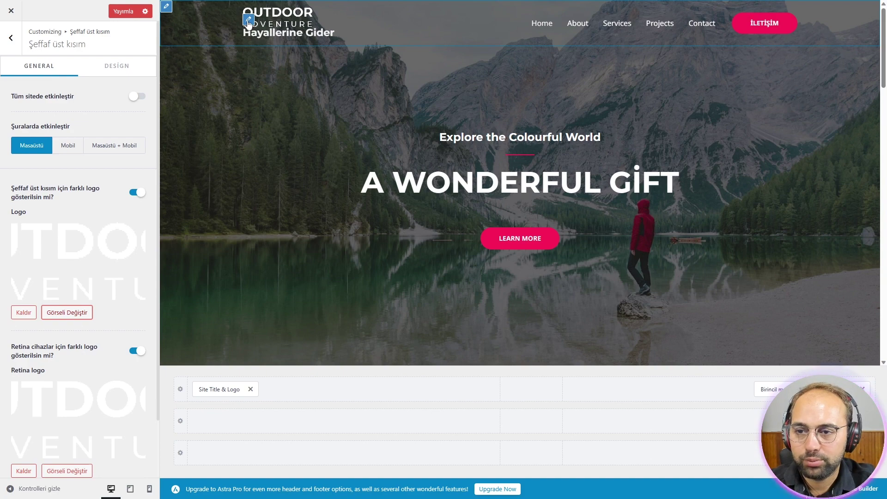
pyautogui.scroll(-2, 80, 203)
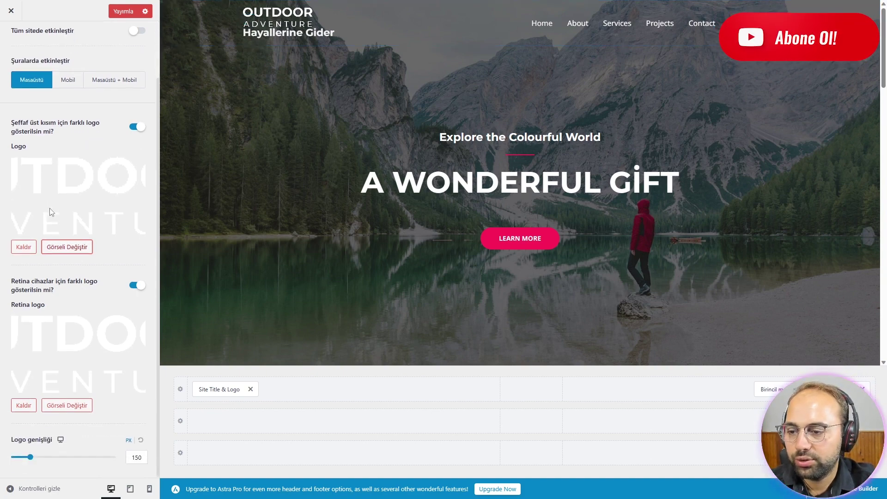
pyautogui.click(24, 247)
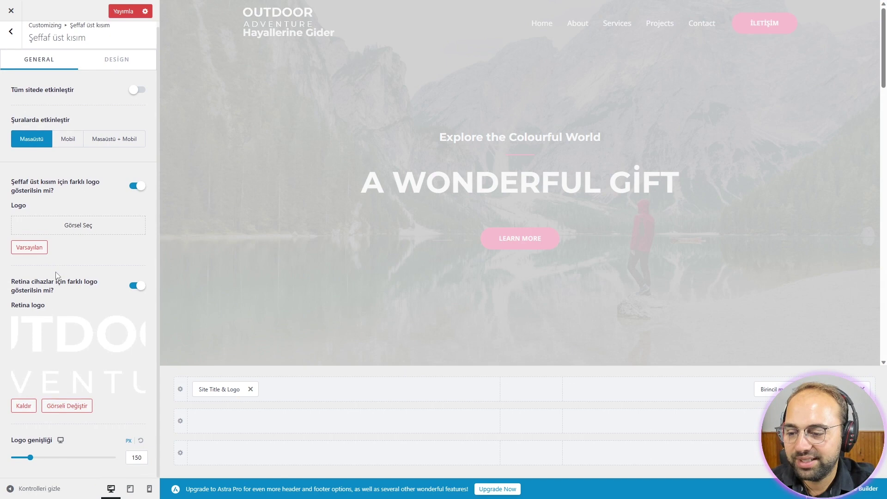
pyautogui.click(24, 406)
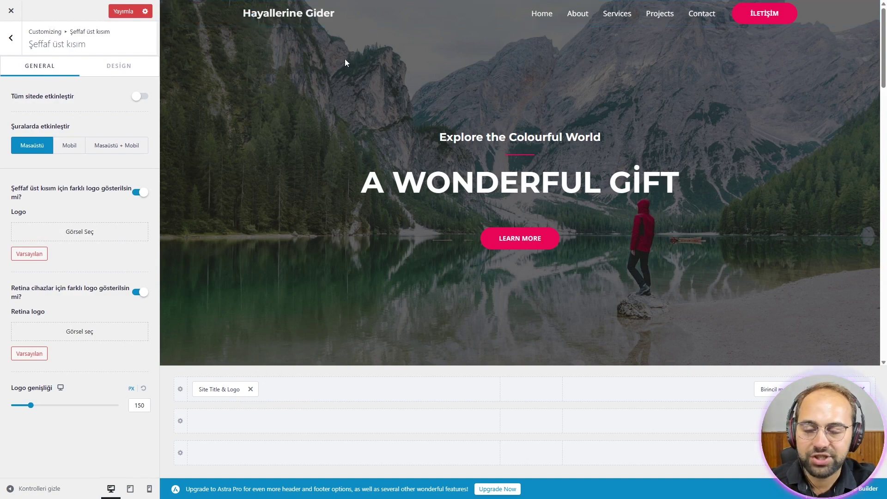
pyautogui.click(12, 52)
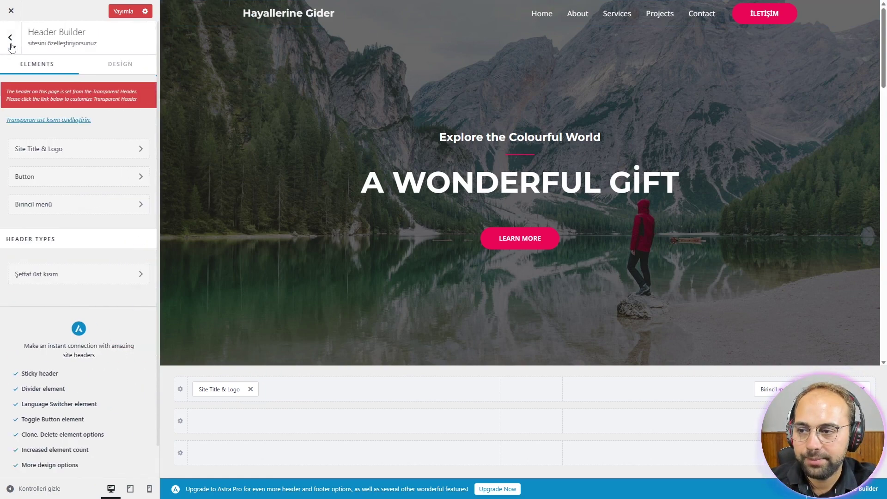
pyautogui.click(12, 48)
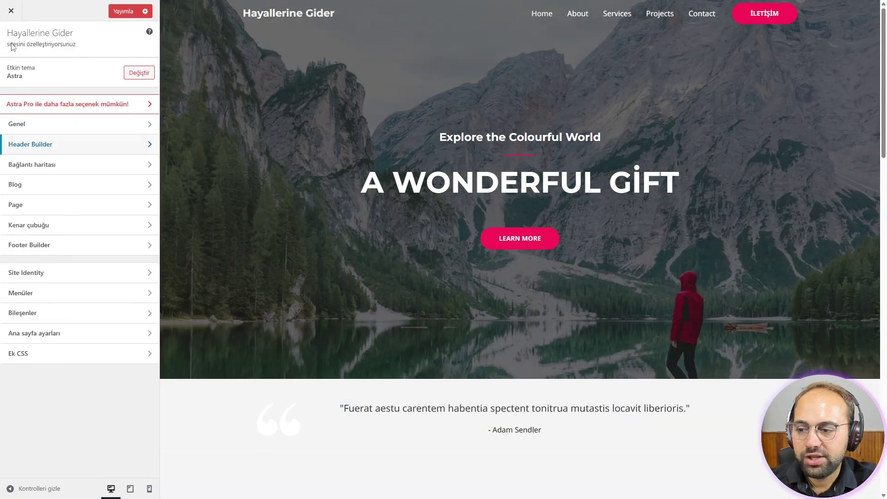
# Step: Review the Header Position choices and the design settings of the Bağlantı haritası section
pyautogui.click(70, 170)
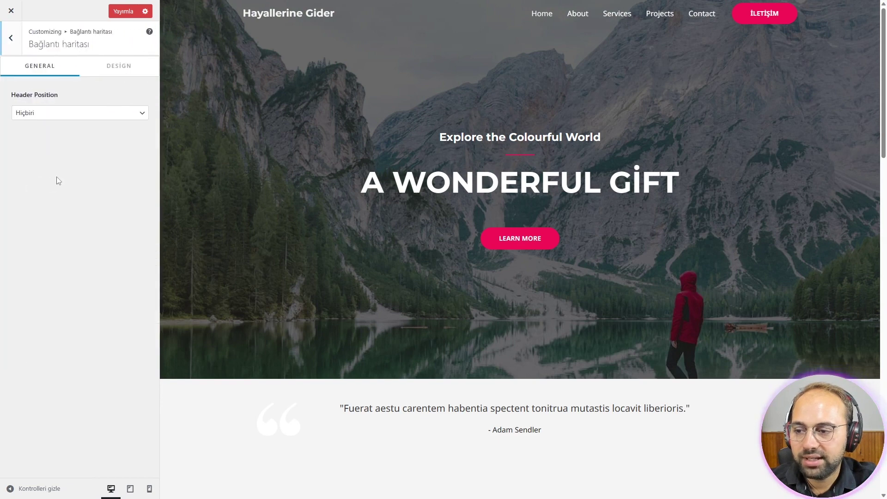
pyautogui.click(61, 116)
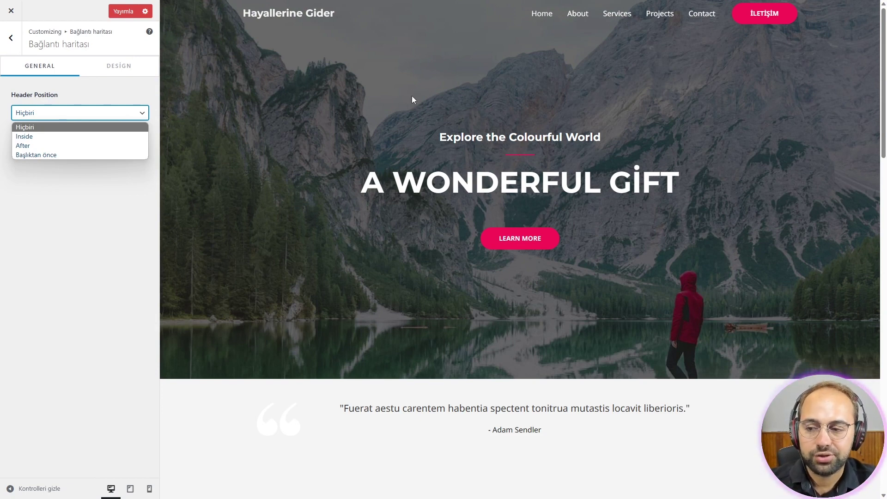
pyautogui.click(130, 70)
pyautogui.click(123, 70)
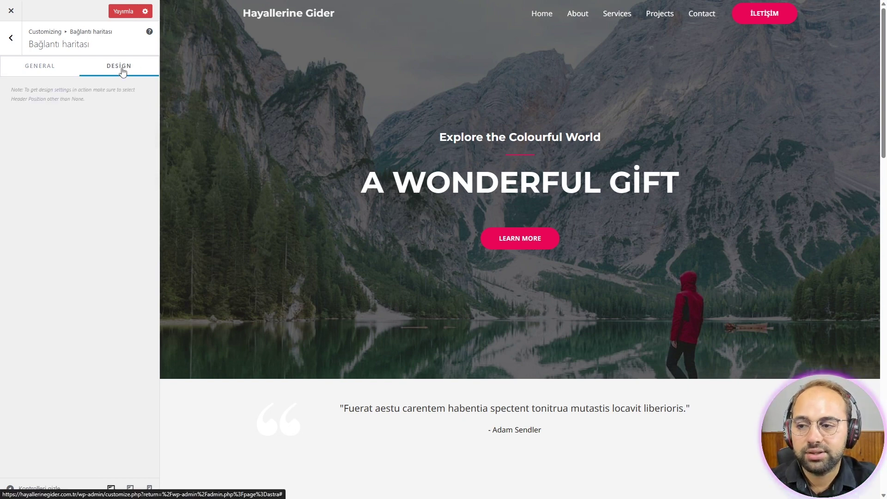
pyautogui.click(41, 71)
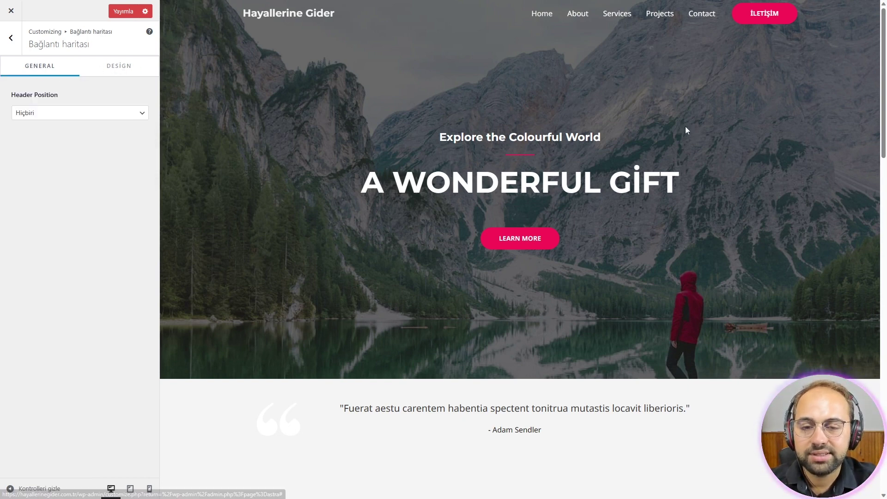
pyautogui.click(11, 38)
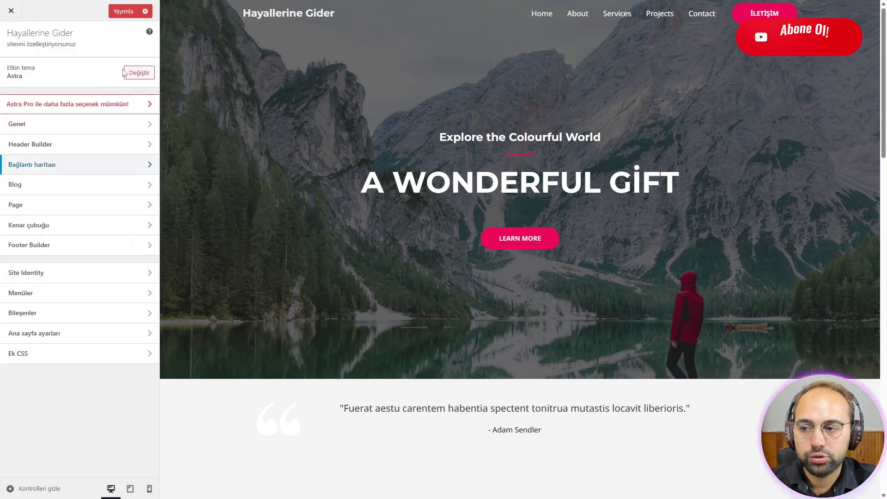
# Step: Review the Blog / Arşiv settings, from the container and sidebar layouts through the post structure, meta and content options
pyautogui.click(69, 187)
pyautogui.click(150, 73)
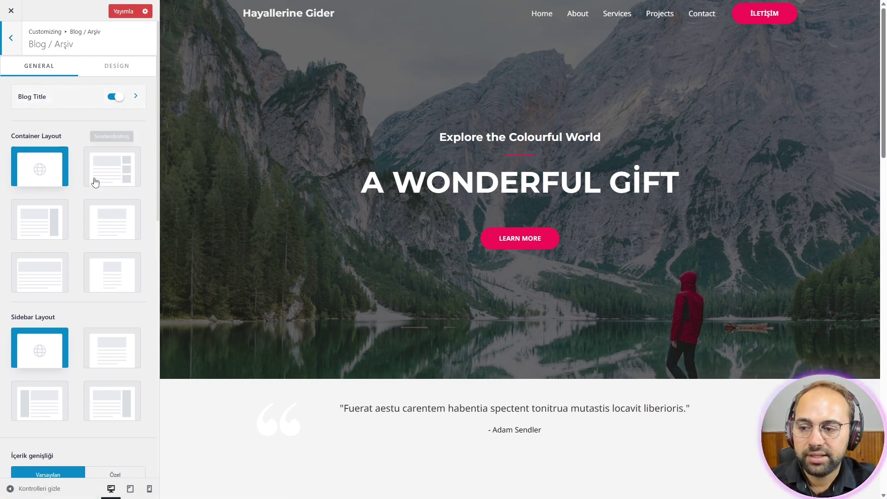
pyautogui.scroll(-3, 148, 189)
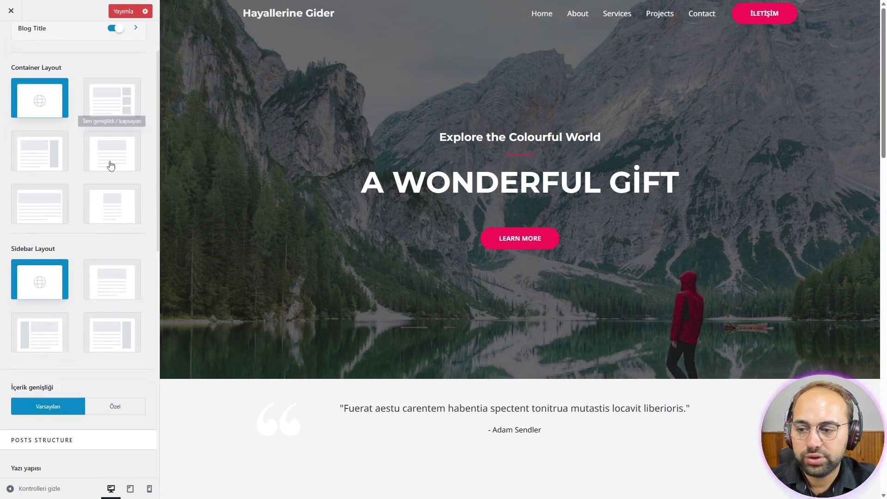
pyautogui.scroll(-6, 94, 149)
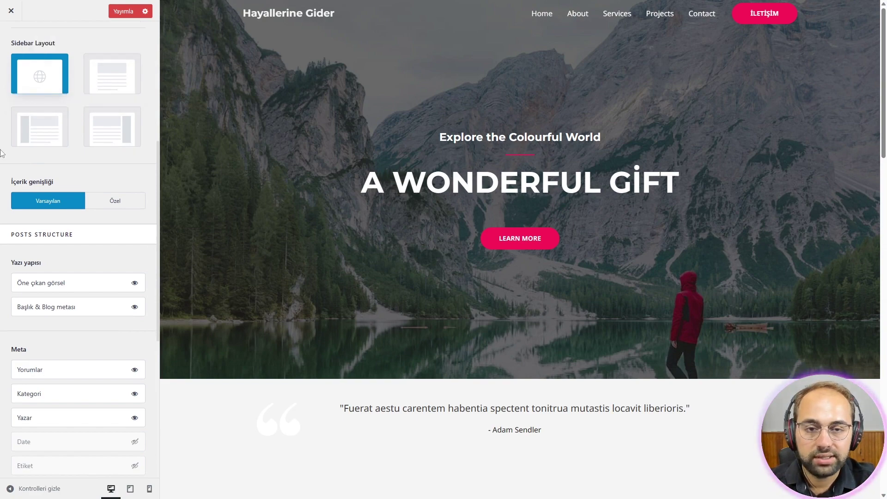
pyautogui.scroll(-6, 99, 153)
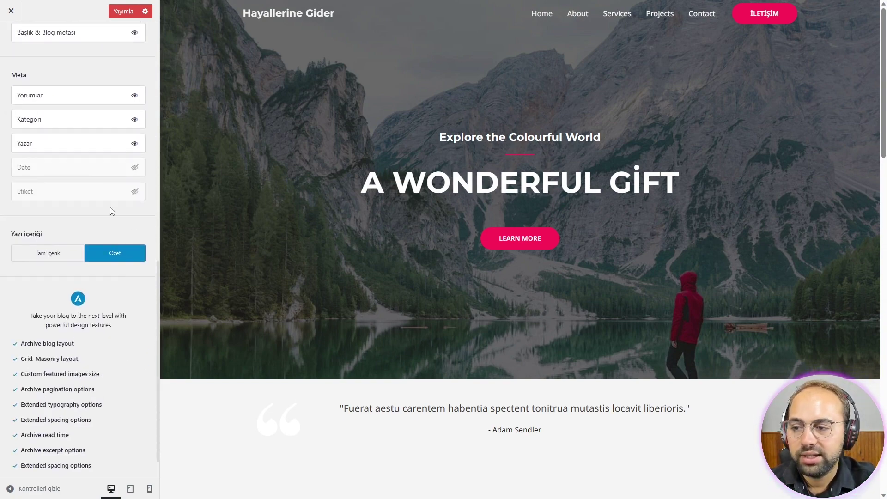
pyautogui.scroll(2, 111, 208)
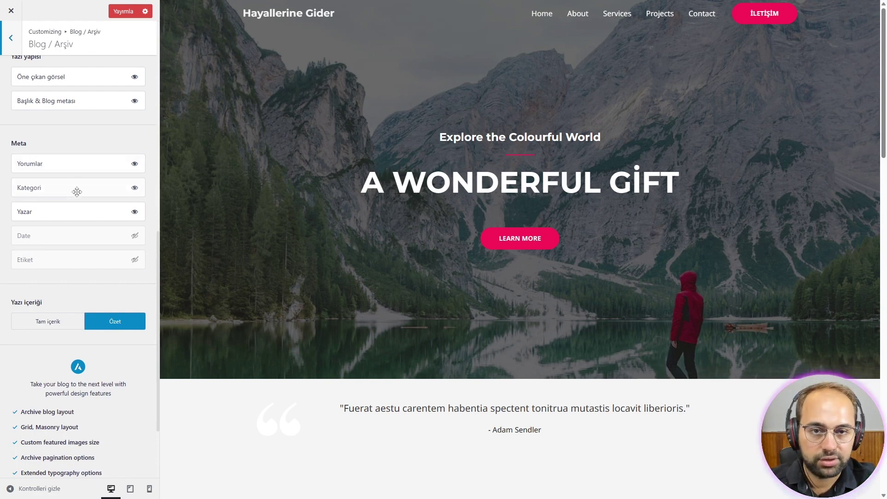
pyautogui.scroll(6, 58, 263)
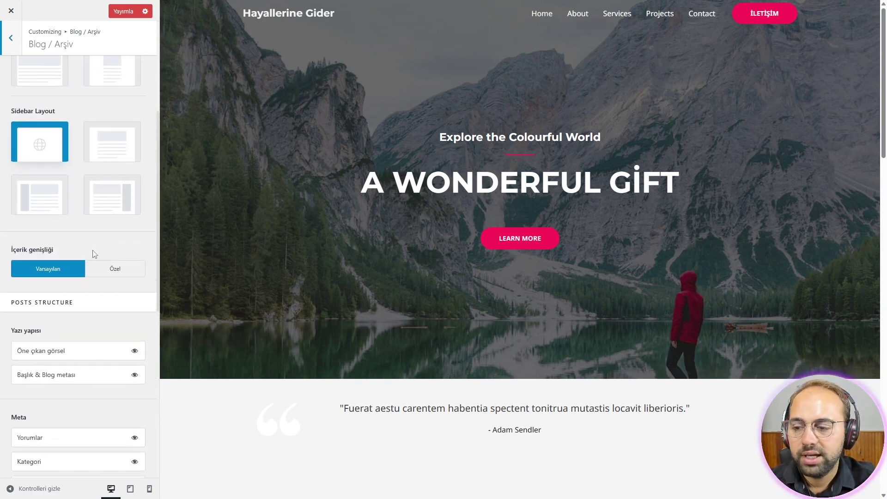
pyautogui.scroll(5, 62, 118)
pyautogui.press('Escape')
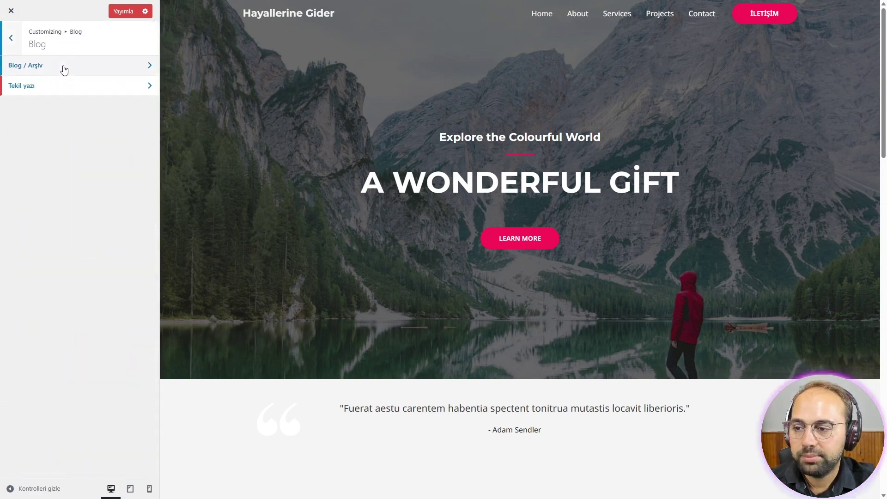
# Step: Review the Tekil yazı settings for layouts, content width and related posts, and return to the main Customizer sections
pyautogui.click(64, 91)
pyautogui.scroll(-6, 115, 208)
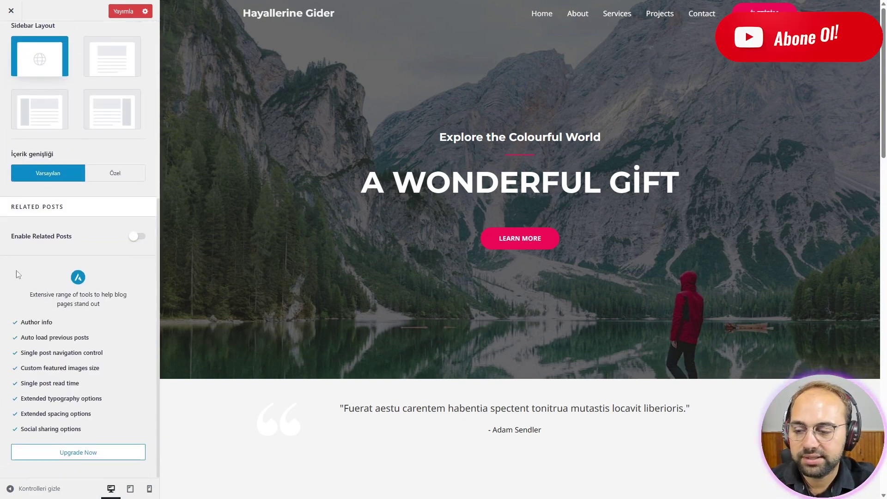
pyautogui.scroll(10, 64, 259)
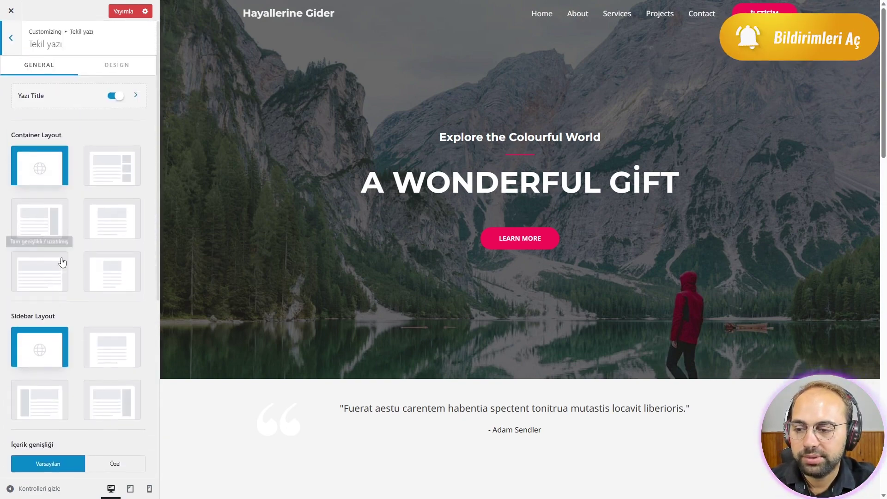
pyautogui.click(10, 41)
pyautogui.click(9, 42)
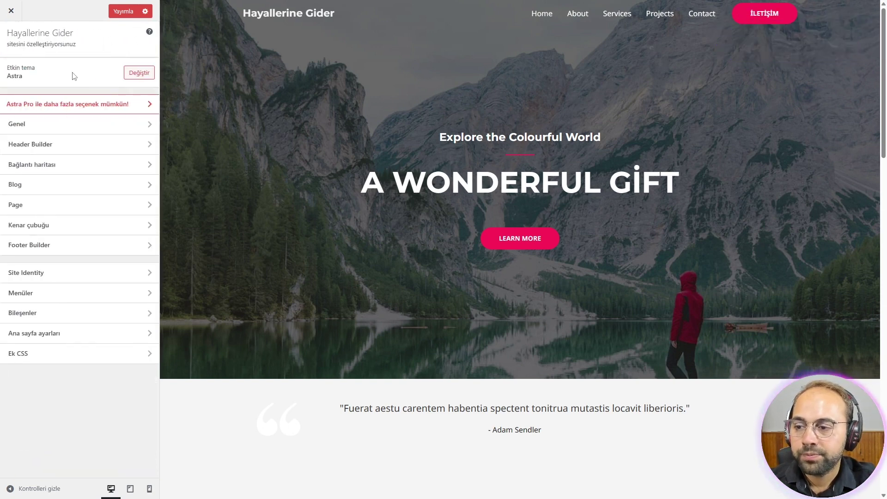
# Step: Review the layout options in the Page and Kenar çubuğu sections
pyautogui.click(97, 212)
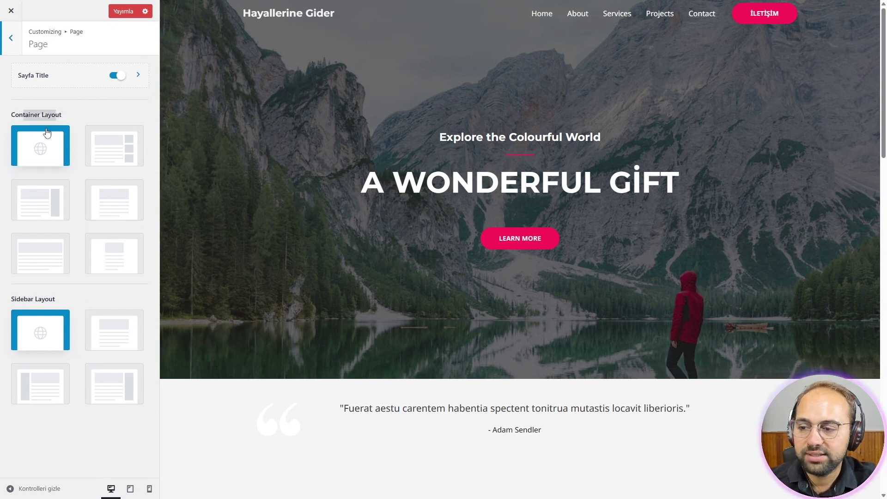
pyautogui.click(10, 38)
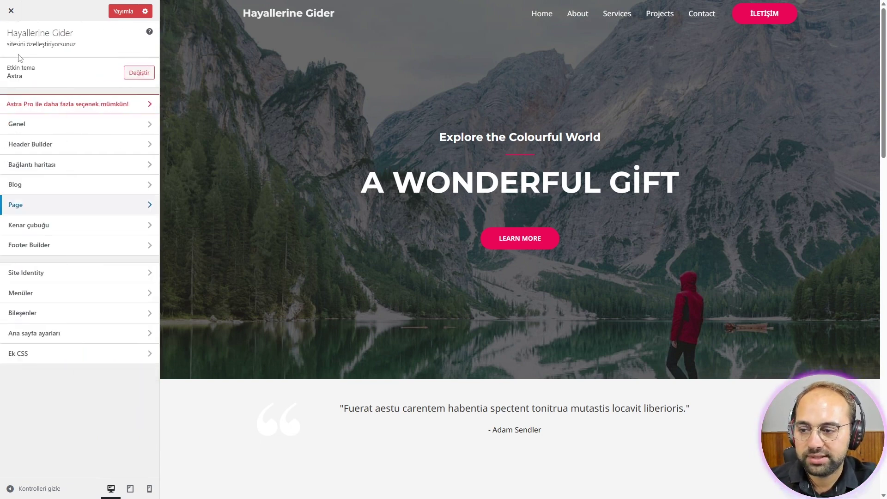
pyautogui.click(83, 227)
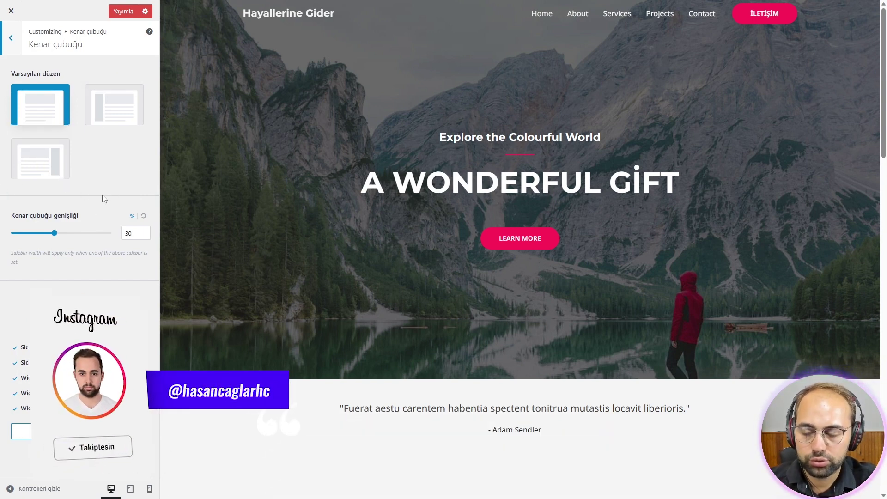
pyautogui.click(11, 39)
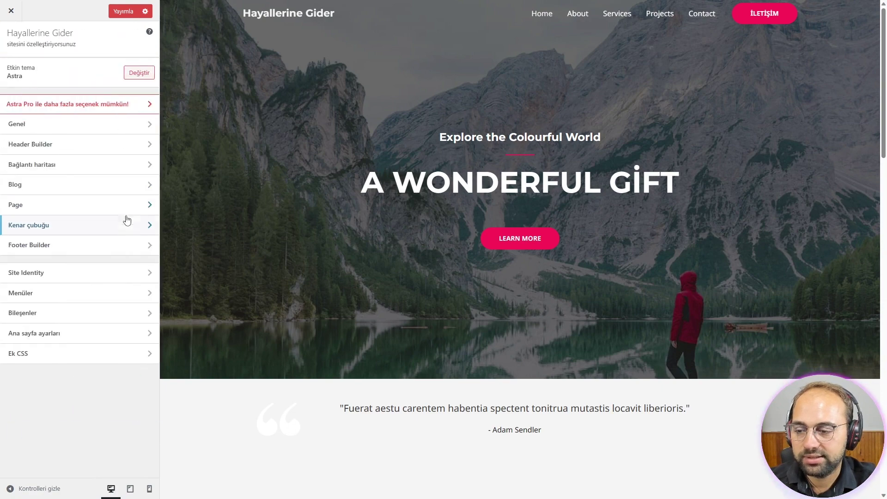
# Step: Add the text "ggh" after the [site_title] shortcode in the footer's Copyright element
pyautogui.click(84, 248)
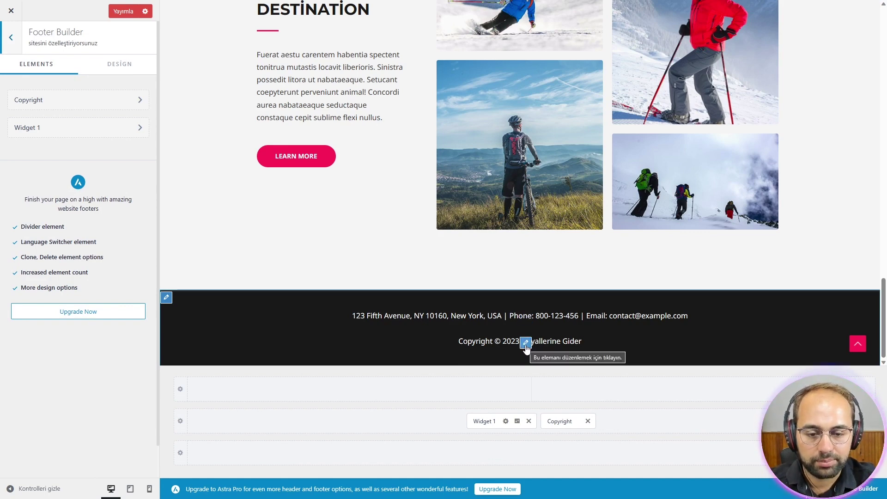
pyautogui.click(525, 346)
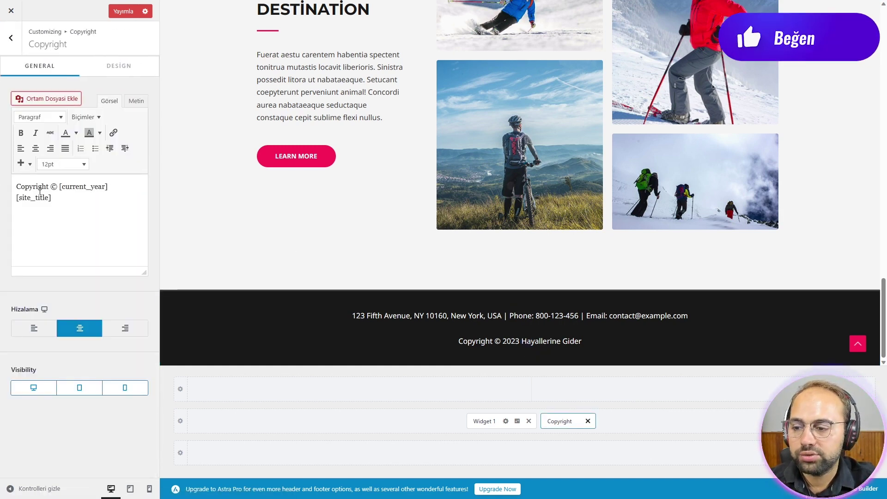
pyautogui.doubleClick(40, 187)
pyautogui.moveTo(70, 187); pyautogui.dragTo(110, 194)
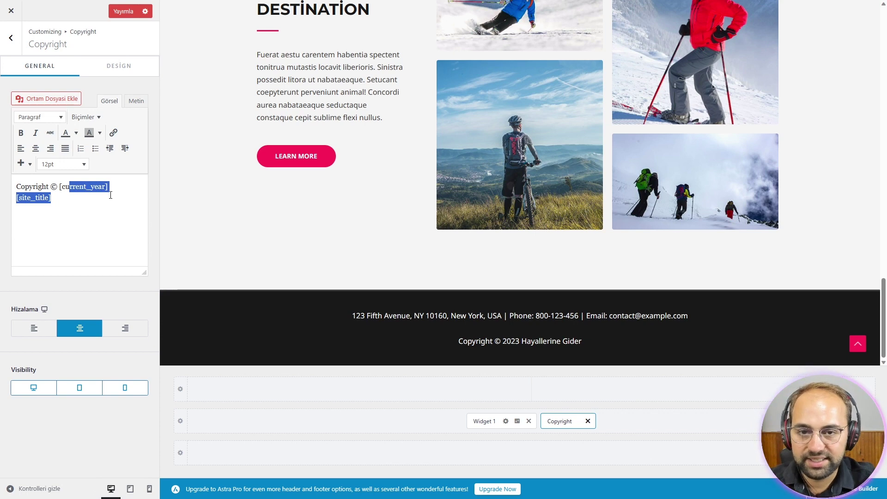
pyautogui.click(65, 198)
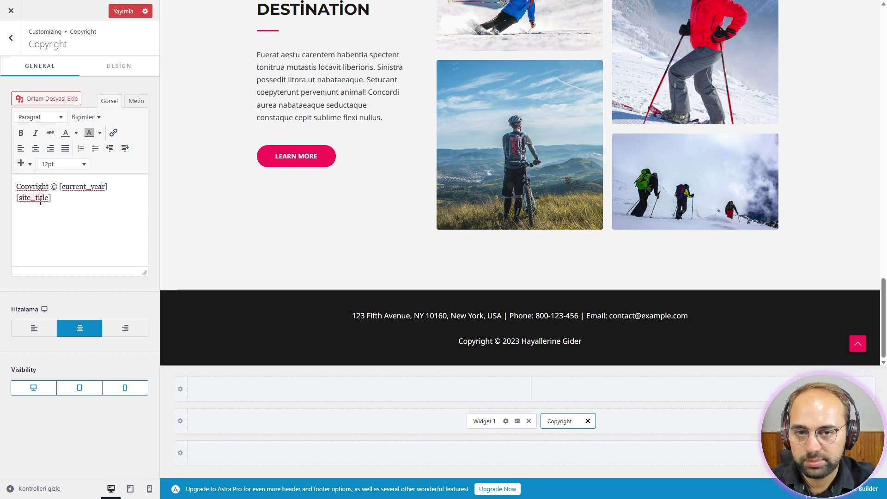
pyautogui.moveTo(59, 187); pyautogui.dragTo(108, 187)
pyautogui.click(122, 201)
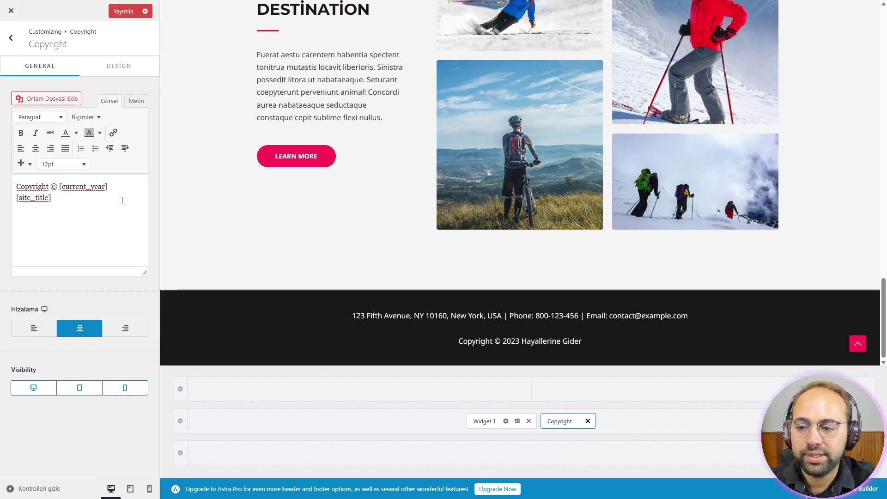
pyautogui.moveTo(58, 198); pyautogui.dragTo(19, 197)
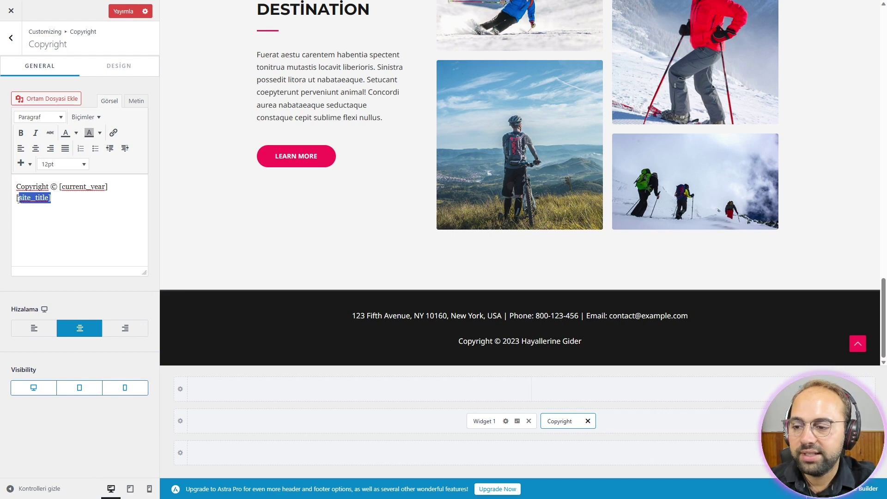
pyautogui.click(66, 212)
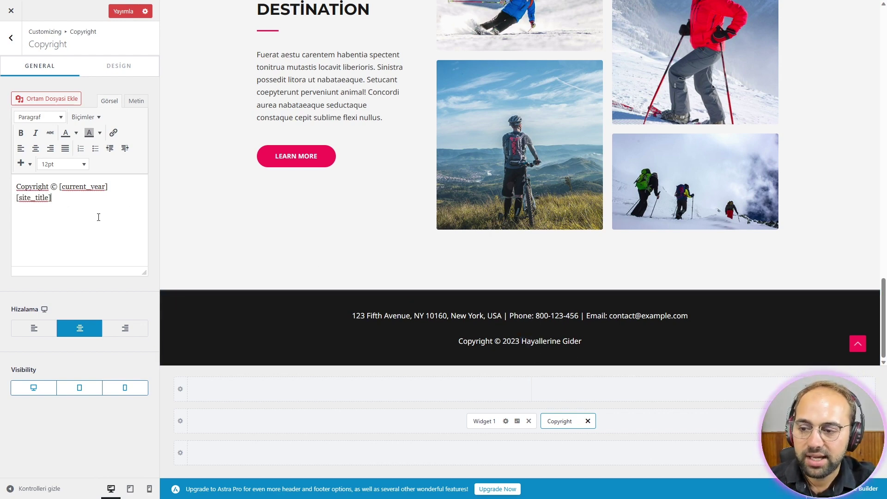
pyautogui.write('ggh')
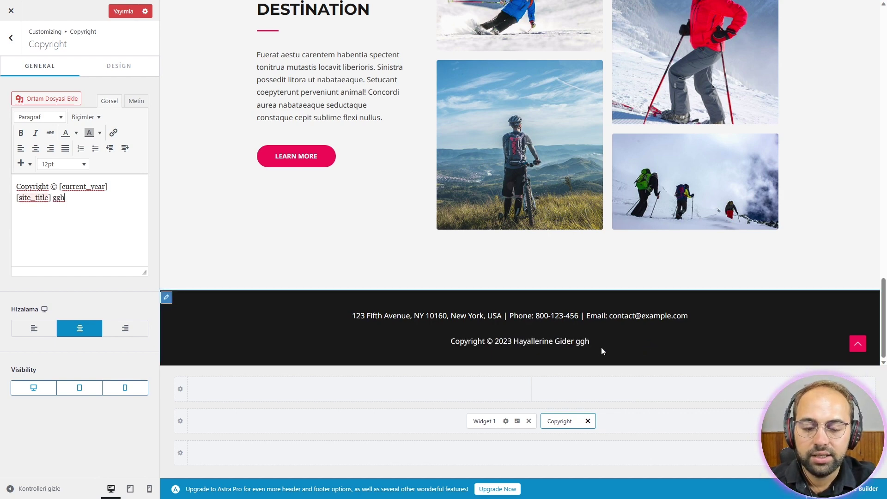
# Step: Remove the text "ggh" after the [site_title] shortcode in the footer's Copyright element
pyautogui.press('BackSpace')
pyautogui.press('BackSpace')
pyautogui.press('BackSpace')
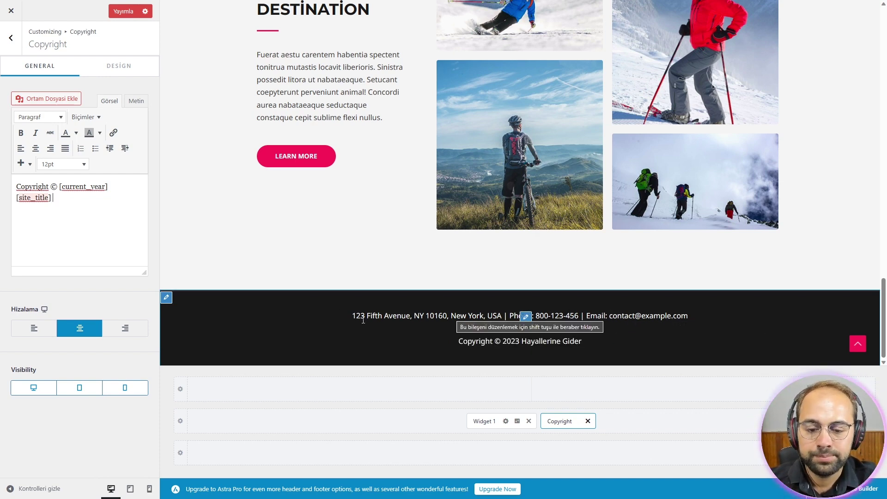
# Step: Review the contact text and available blocks in Footer Builder Widget 1, and return to the main Customizer sections
pyautogui.moveTo(483, 421)
pyautogui.mouseDown()
pyautogui.moveTo(483, 405)
pyautogui.moveTo(498, 420)
pyautogui.mouseUp()
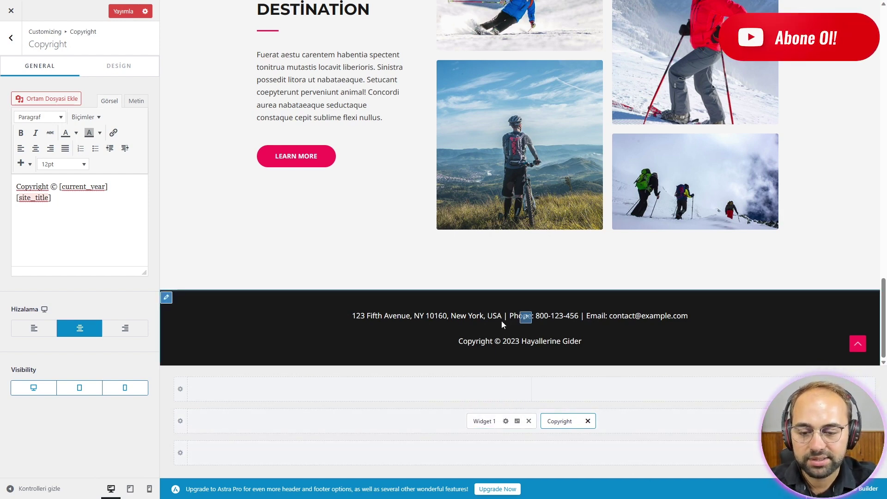
pyautogui.click(526, 317)
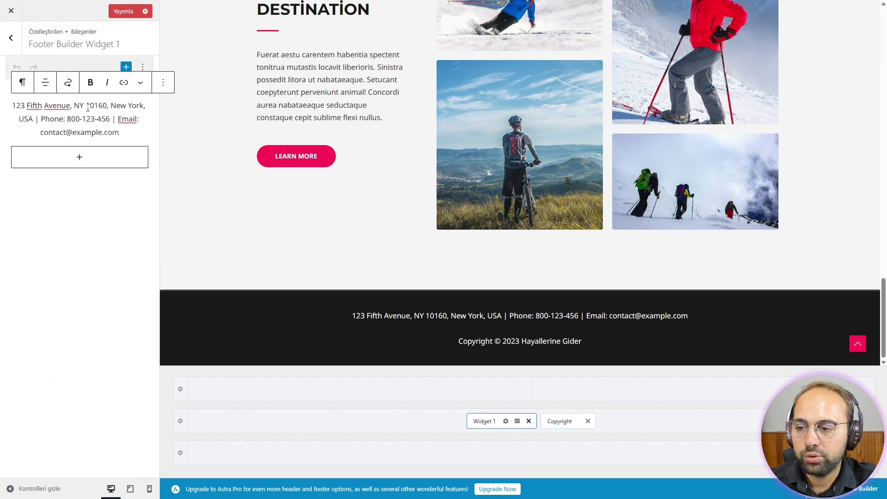
pyautogui.rightClick(52, 106)
pyautogui.click(19, 119)
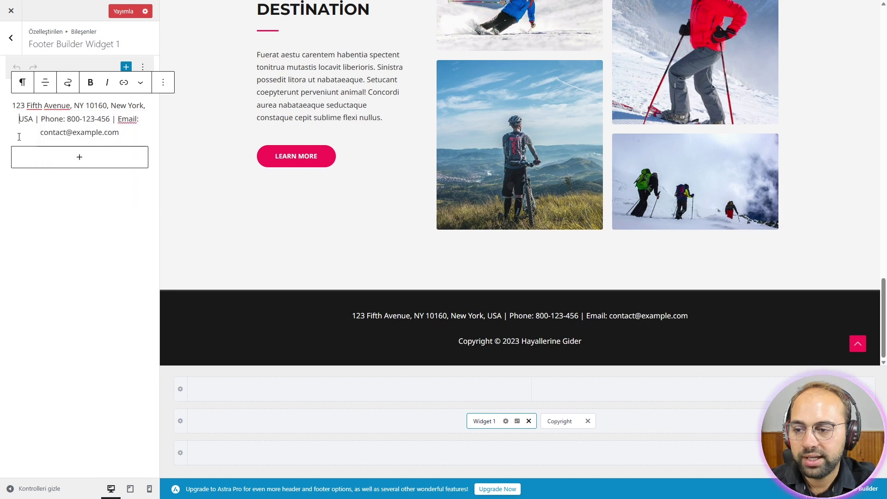
pyautogui.click(79, 157)
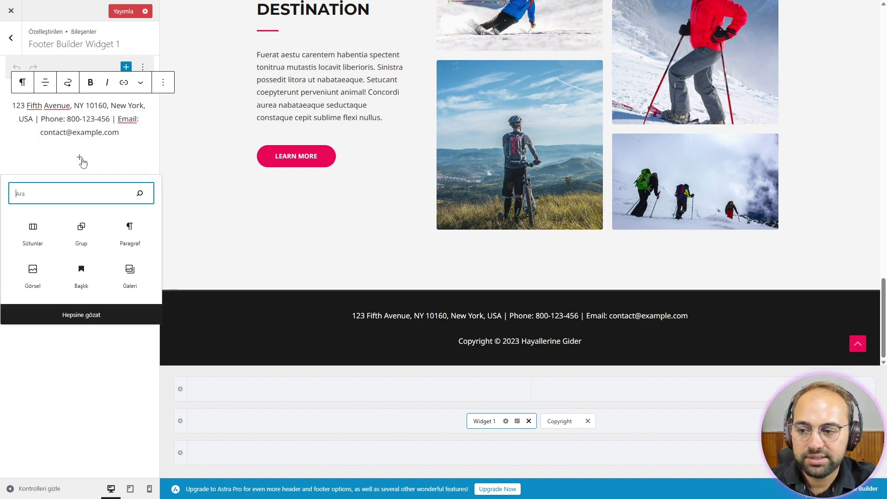
pyautogui.click(102, 366)
pyautogui.scroll(3, 457, 188)
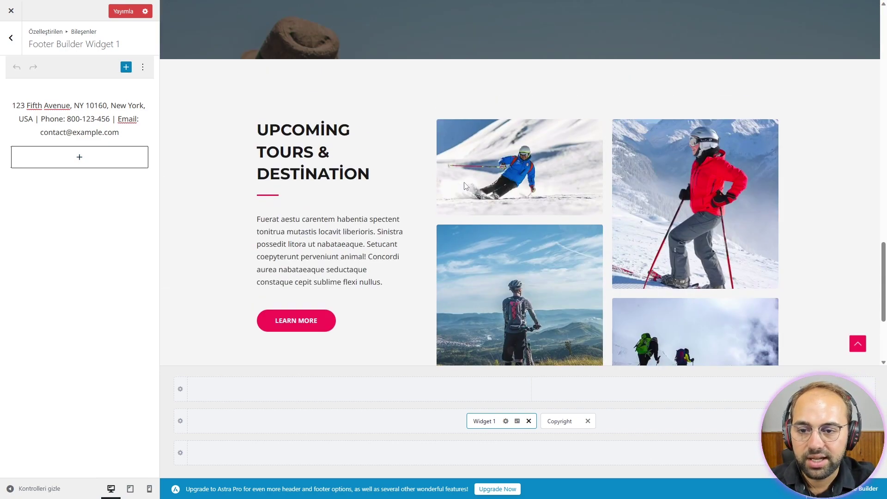
pyautogui.scroll(-2, 329, 190)
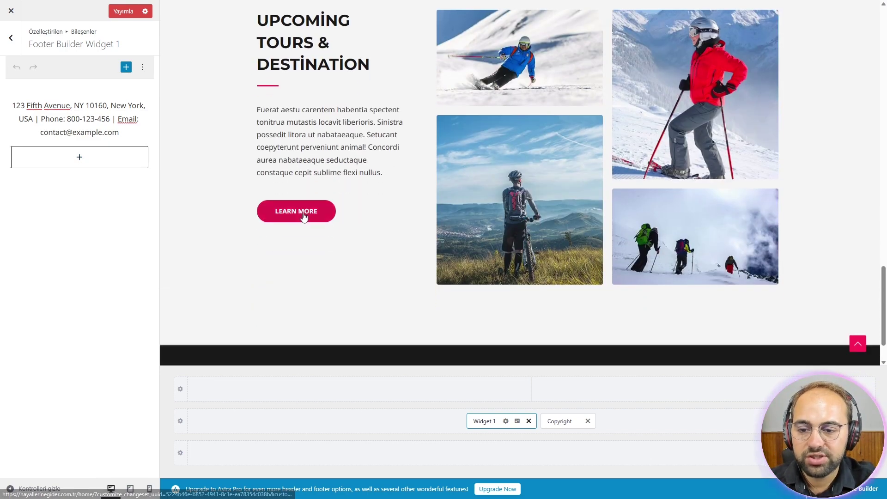
pyautogui.click(11, 38)
pyautogui.click(14, 39)
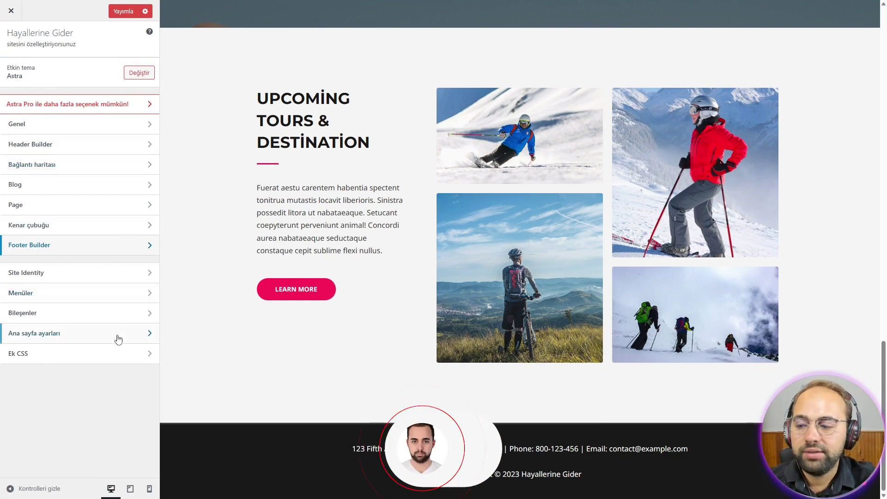
# Step: Open the primary menu in the Menüler section and change the Contact item's navigation label to "İletişim"
pyautogui.scroll(8, 411, 295)
pyautogui.scroll(10, 415, 292)
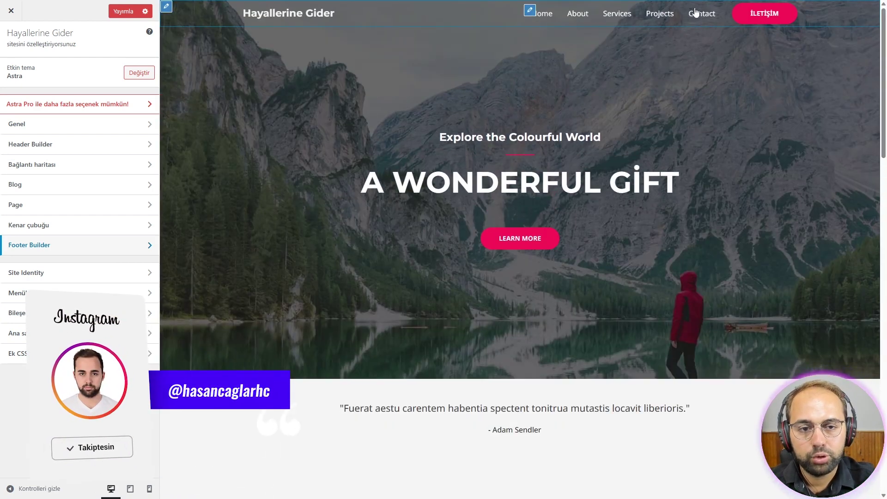
pyautogui.click(56, 298)
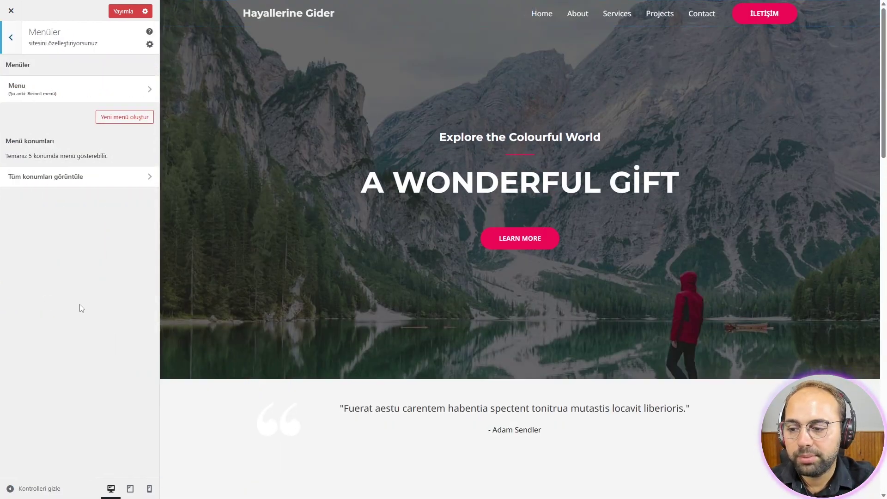
pyautogui.click(149, 94)
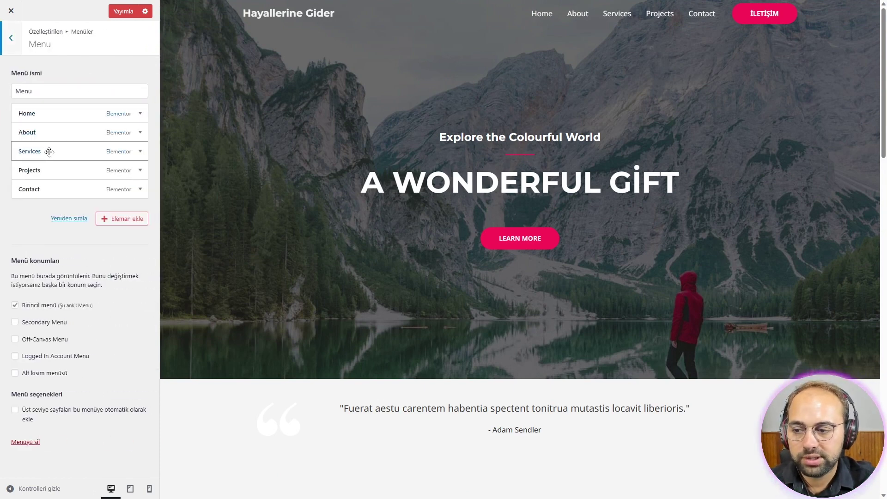
pyautogui.moveTo(531, 15)
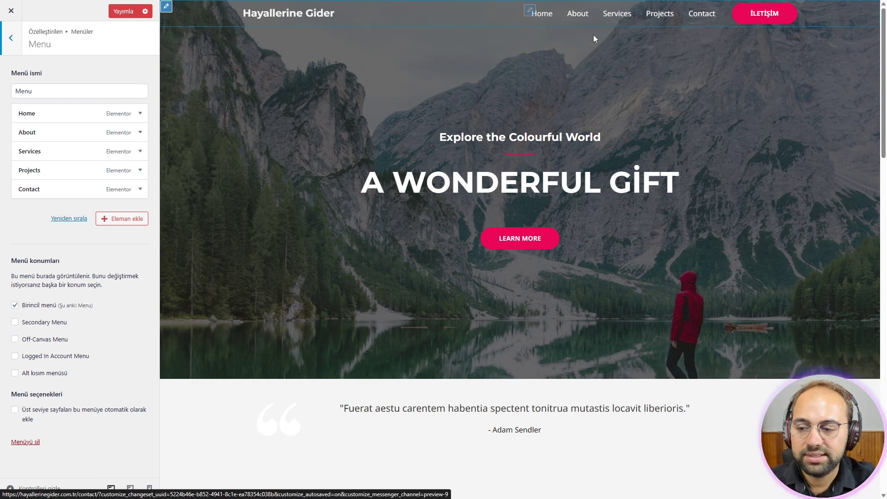
pyautogui.click(138, 190)
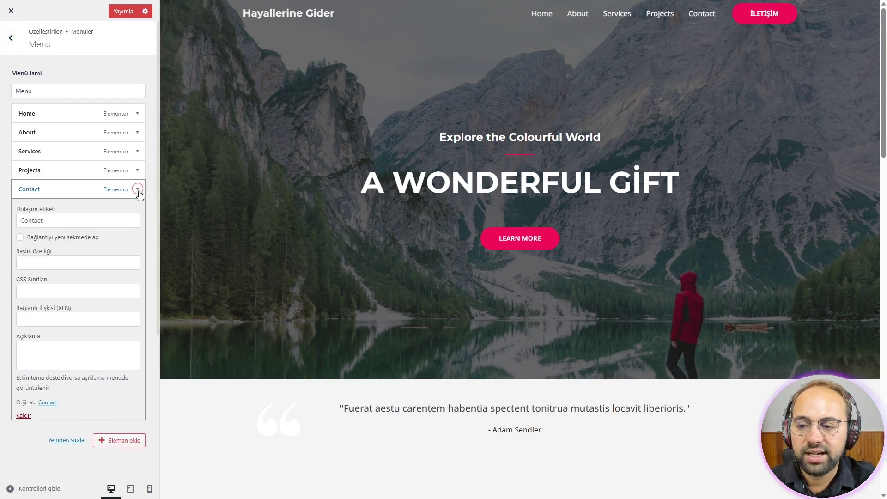
pyautogui.click(71, 218)
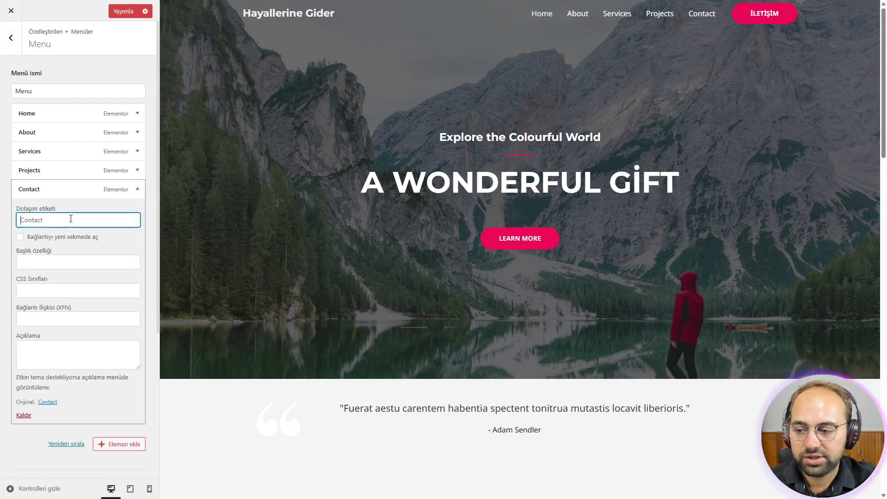
pyautogui.write('İleti')
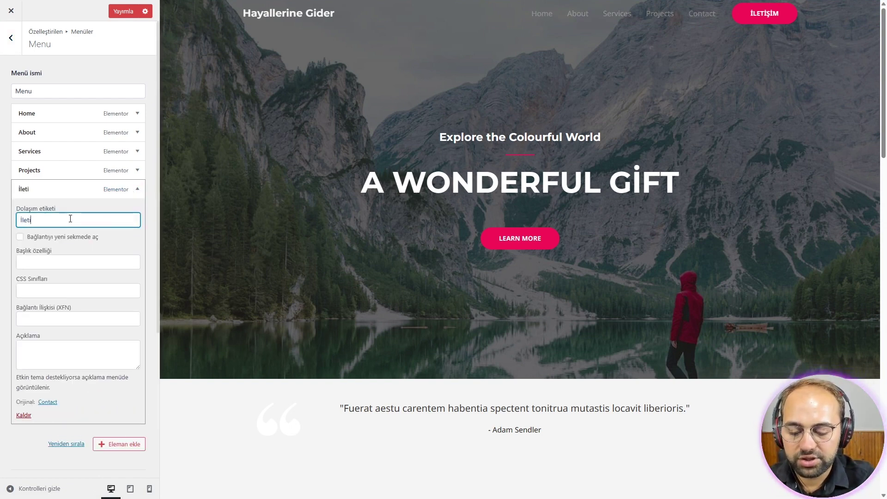
pyautogui.write('şim')
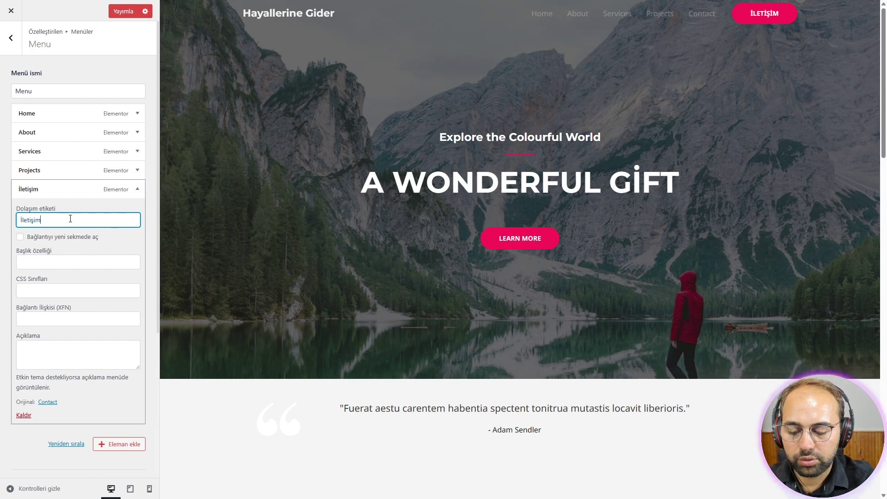
# Step: Change the Home menu item's navigation label to "Anasayfa"
pyautogui.click(137, 114)
pyautogui.click(43, 144)
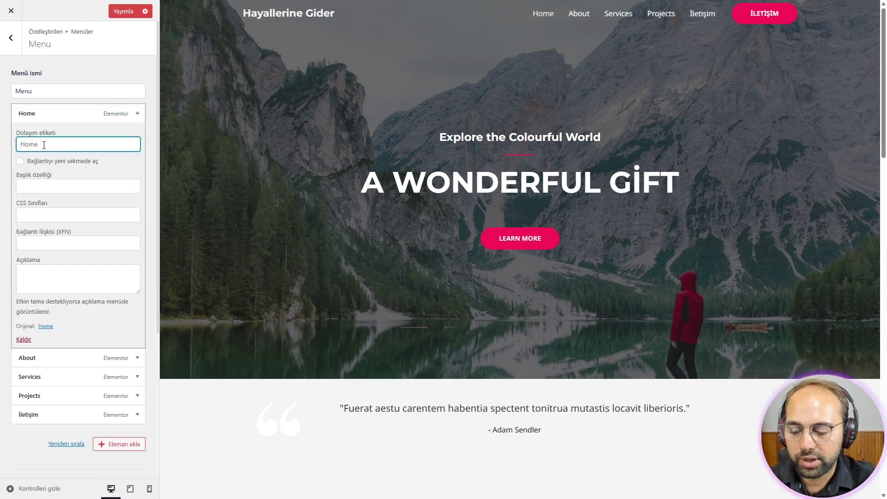
pyautogui.write('Anasayfa')
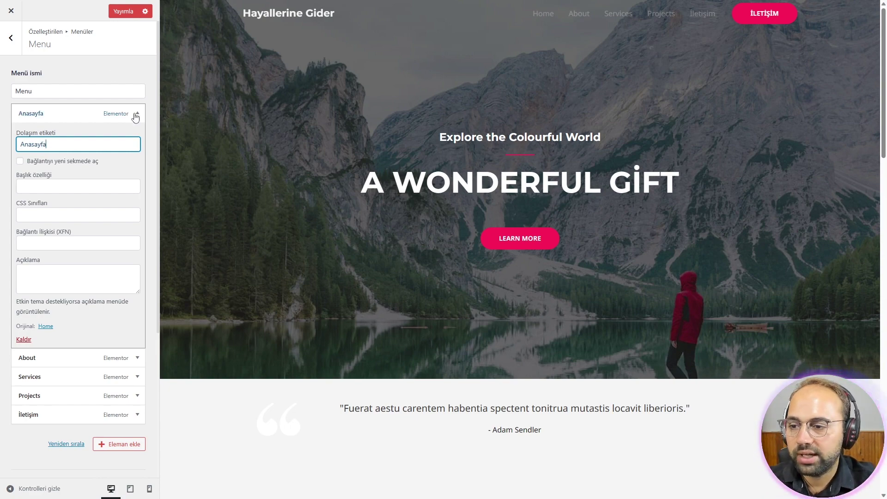
pyautogui.click(137, 113)
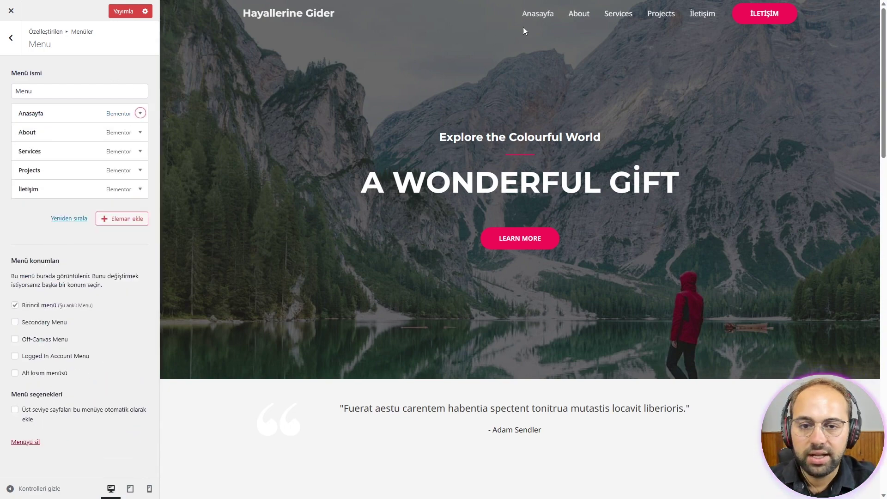
# Step: Change the About menu item's navigation label to "Hakkımızda"
pyautogui.click(140, 133)
pyautogui.click(81, 167)
pyautogui.press('Tab')
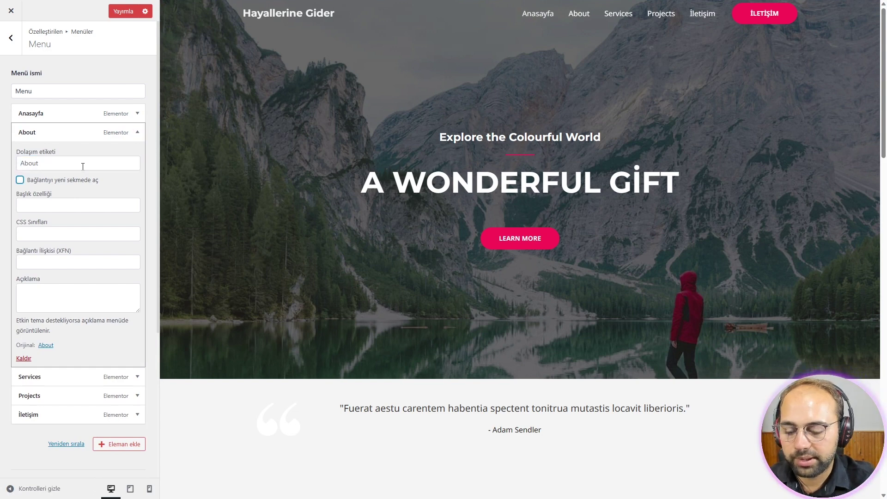
pyautogui.hotkey('shift', 'Tab')
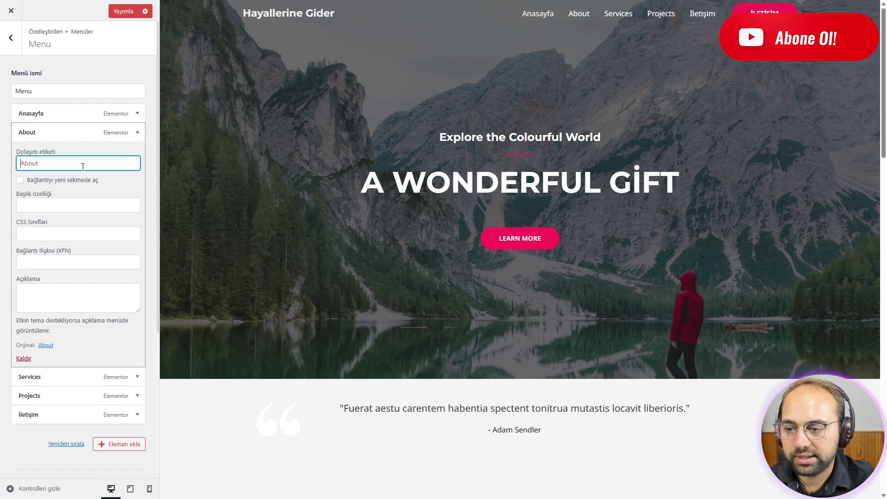
pyautogui.write('hAKKIMIZDA')
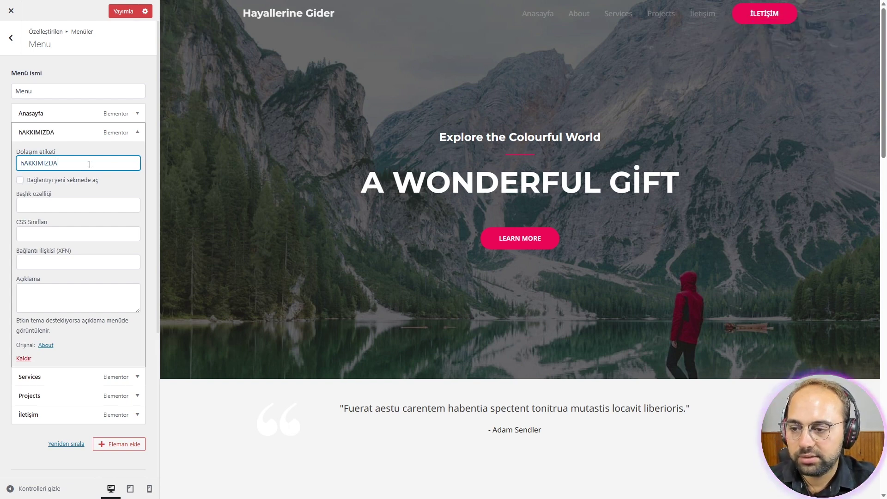
pyautogui.hotkey('ctrl', 'a')
pyautogui.write('Hakkım')
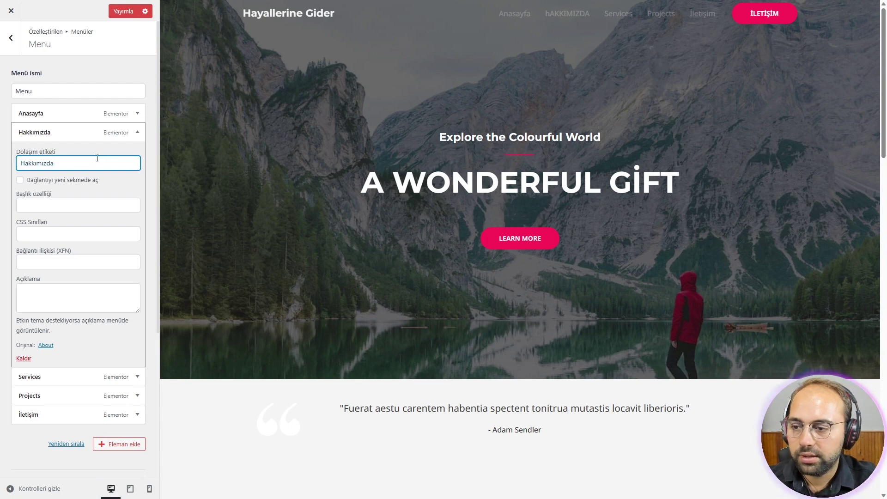
pyautogui.click(137, 133)
# Step: Change the Services menu item's navigation label to "Hizmetler"
pyautogui.click(123, 152)
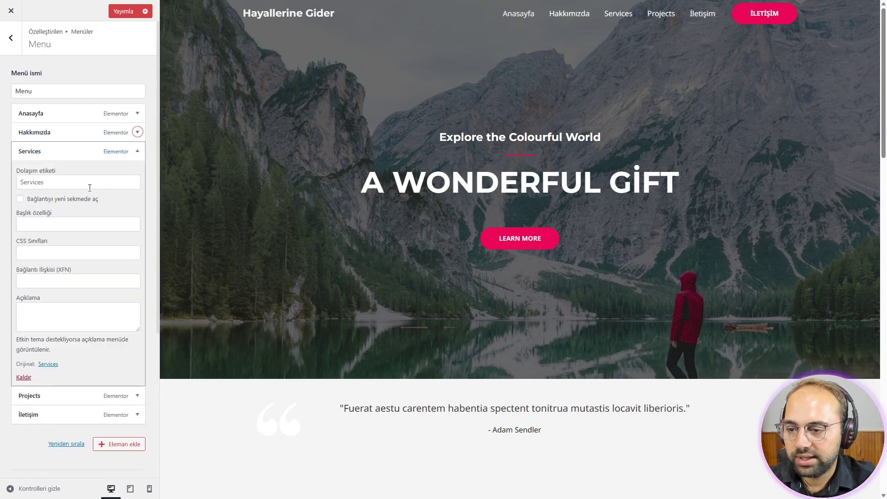
pyautogui.click(91, 185)
pyautogui.hotkey('ctrl', 'a')
pyautogui.write('S')
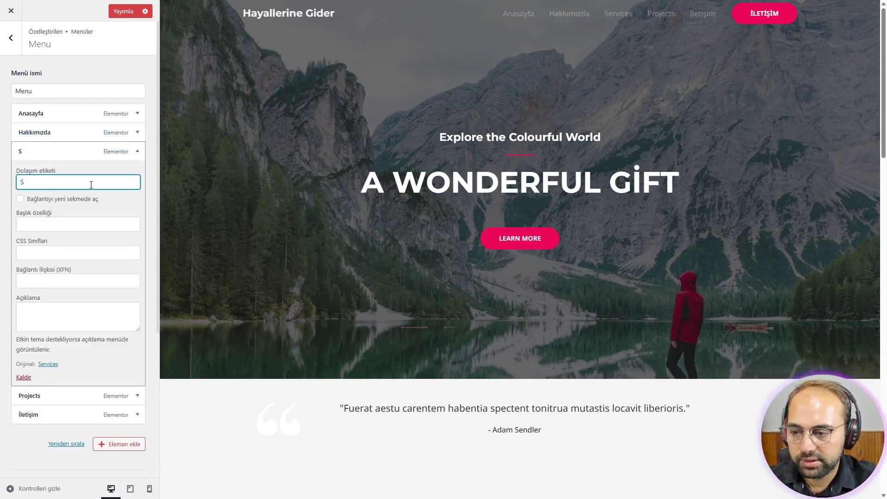
pyautogui.write('ervices')
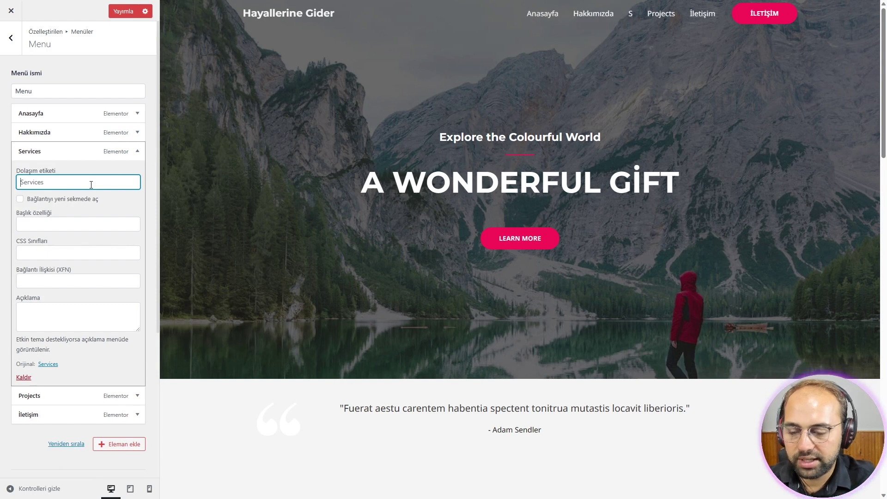
pyautogui.hotkey('ctrl', 'a')
pyautogui.write('H')
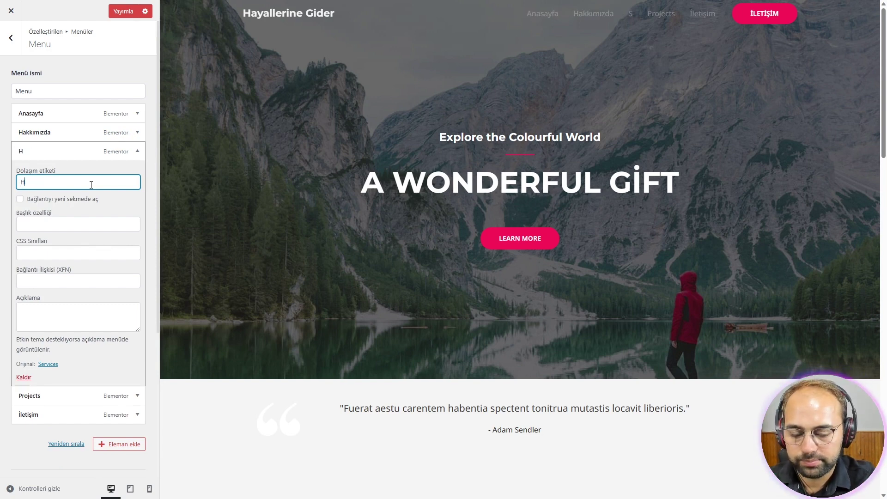
pyautogui.write('izmetler')
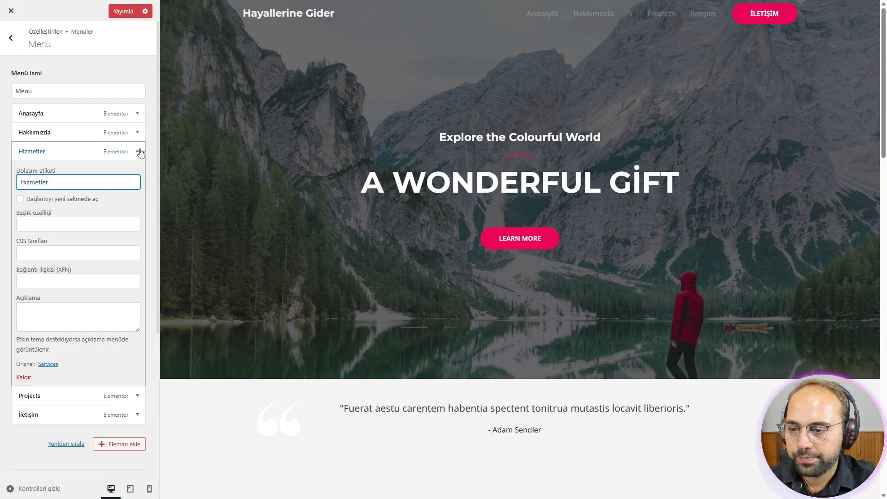
pyautogui.click(137, 151)
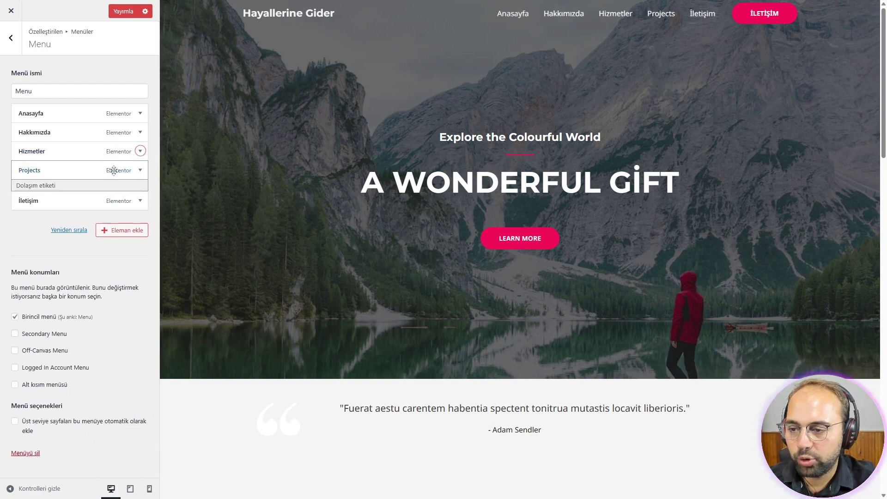
# Step: Change the Projects menu item's navigation label to "Projelerimiz"
pyautogui.click(115, 170)
pyautogui.click(107, 200)
pyautogui.hotkey('ctrl', 'a')
pyautogui.write('P')
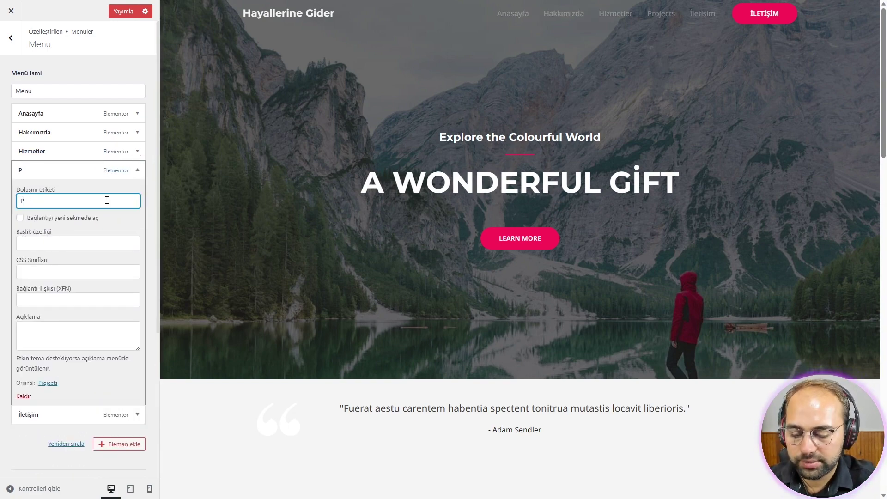
pyautogui.write('rojelerimiz')
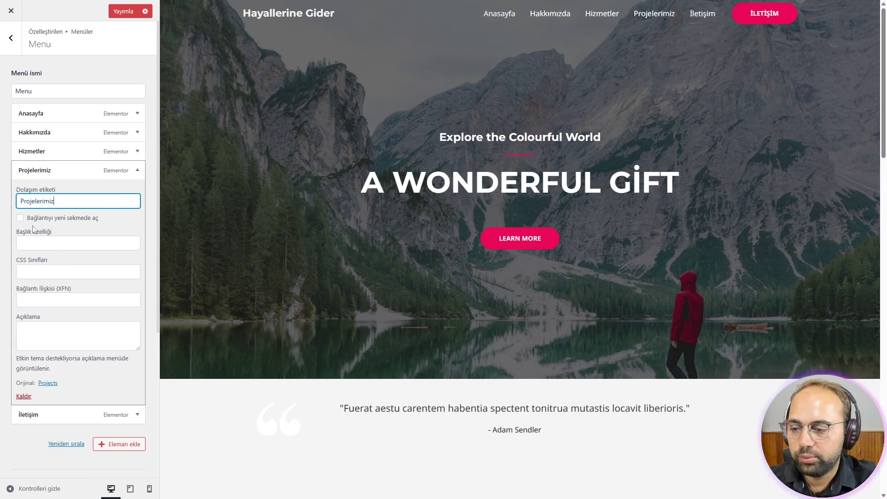
pyautogui.click(135, 171)
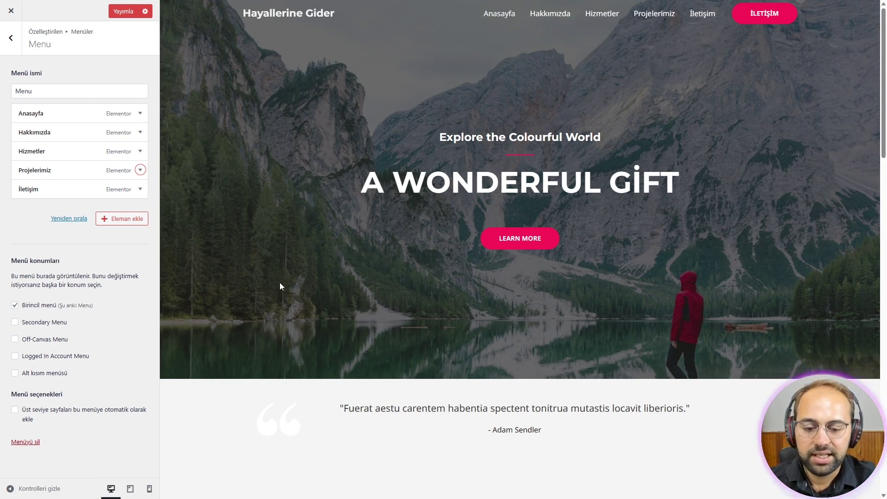
# Step: Leave the menu editor and review the homepage display options in the Ana sayfa ayarları section
pyautogui.click(10, 39)
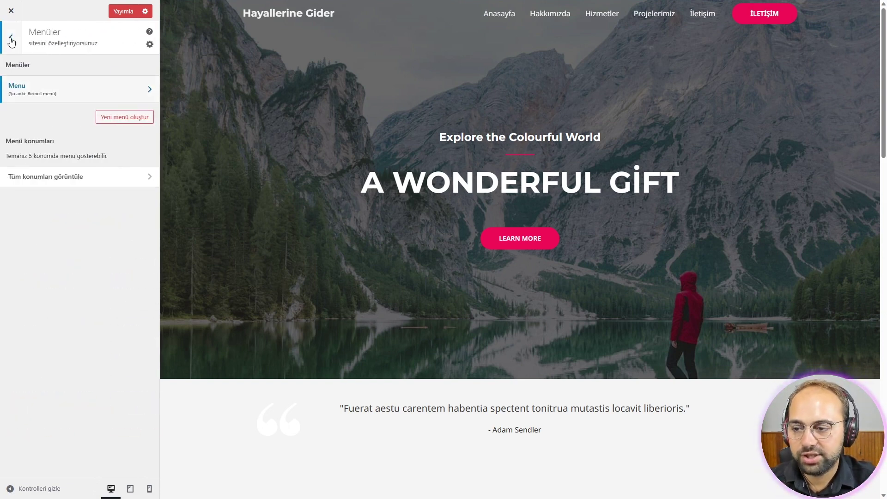
pyautogui.click(11, 38)
pyautogui.click(63, 336)
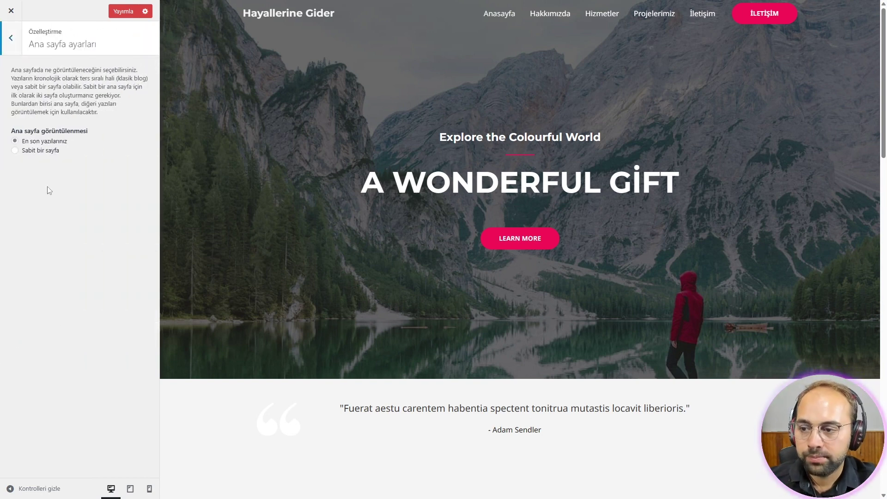
pyautogui.moveTo(87, 133); pyautogui.dragTo(16, 133)
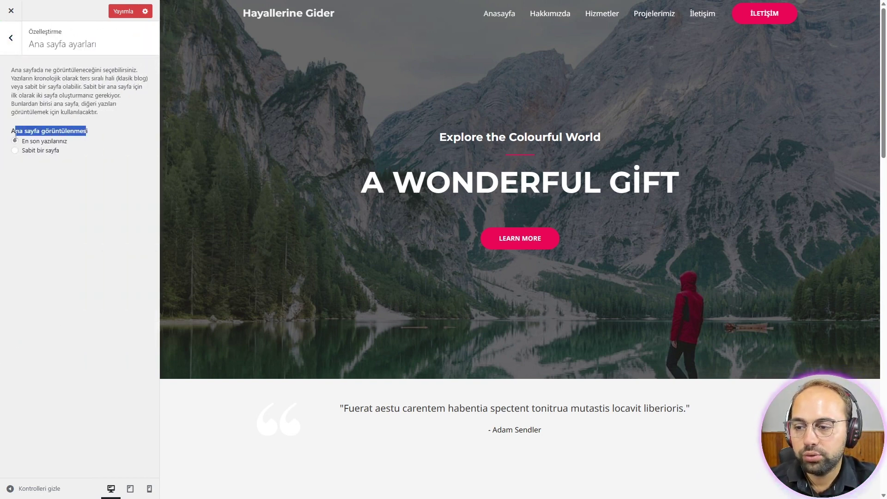
pyautogui.click(90, 139)
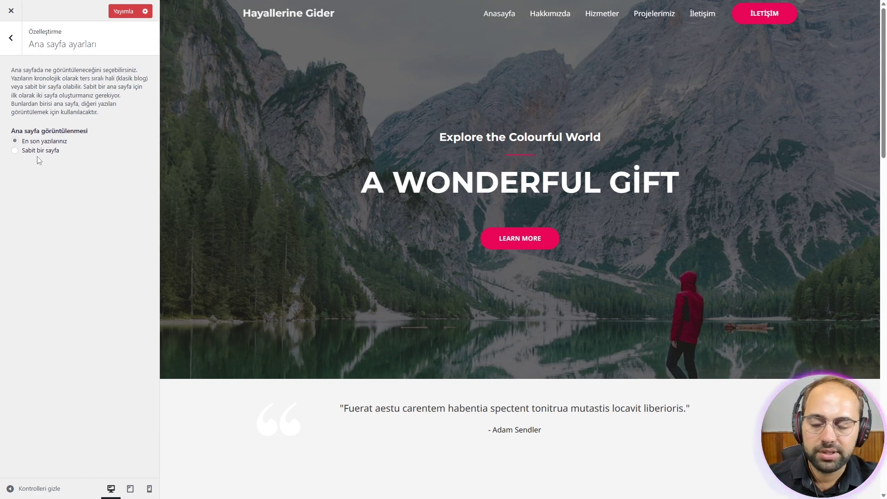
pyautogui.click(15, 39)
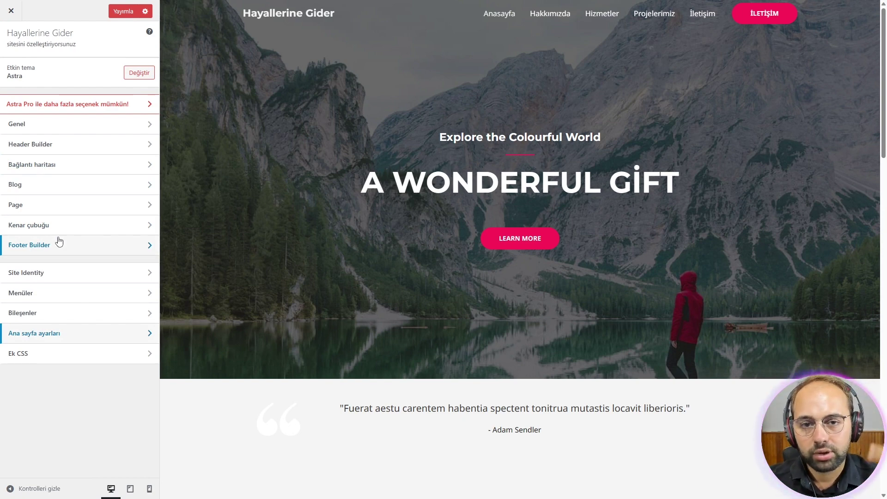
# Step: Look over the Ek CSS section and the Site Identity section with its site title and logo settings
pyautogui.click(103, 355)
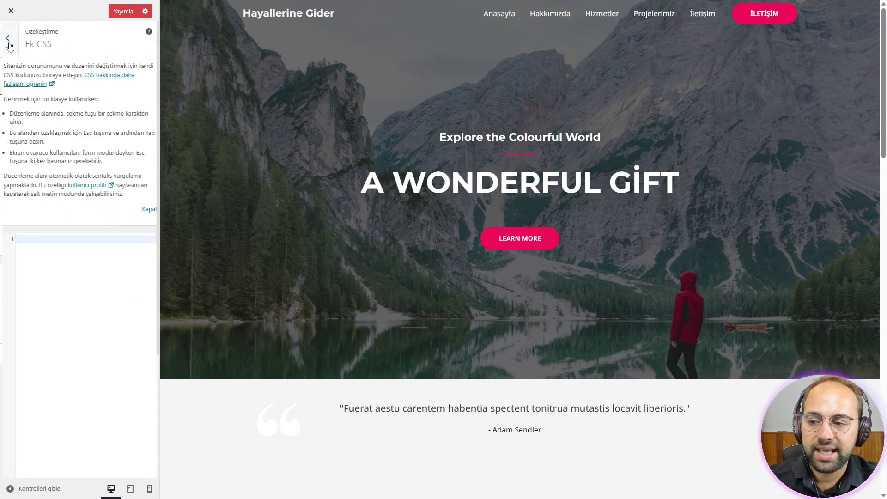
pyautogui.click(10, 46)
pyautogui.click(94, 276)
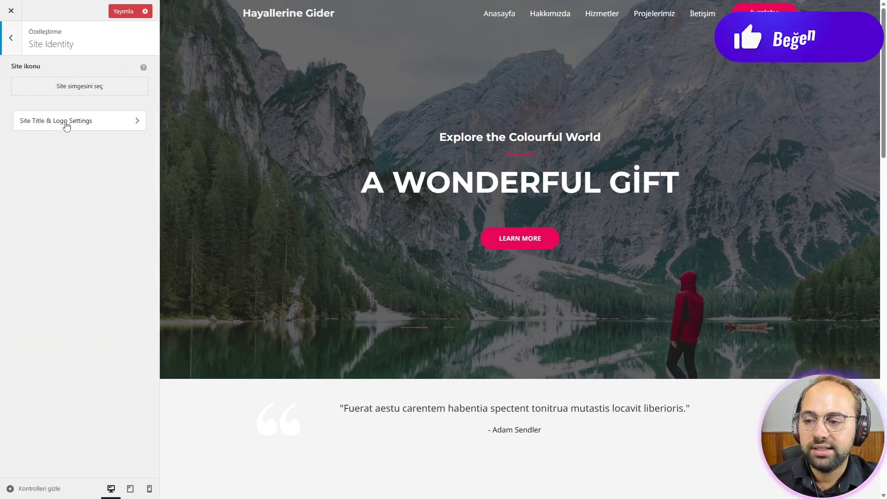
pyautogui.click(101, 123)
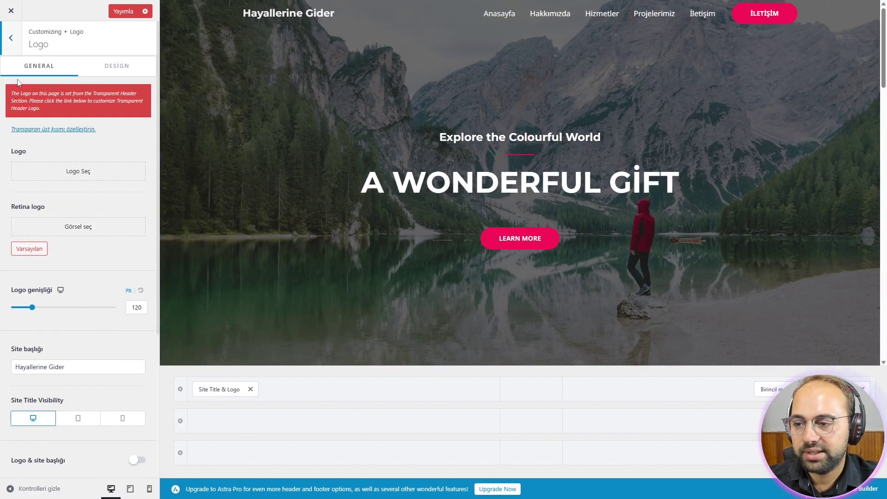
pyautogui.click(17, 48)
pyautogui.click(8, 42)
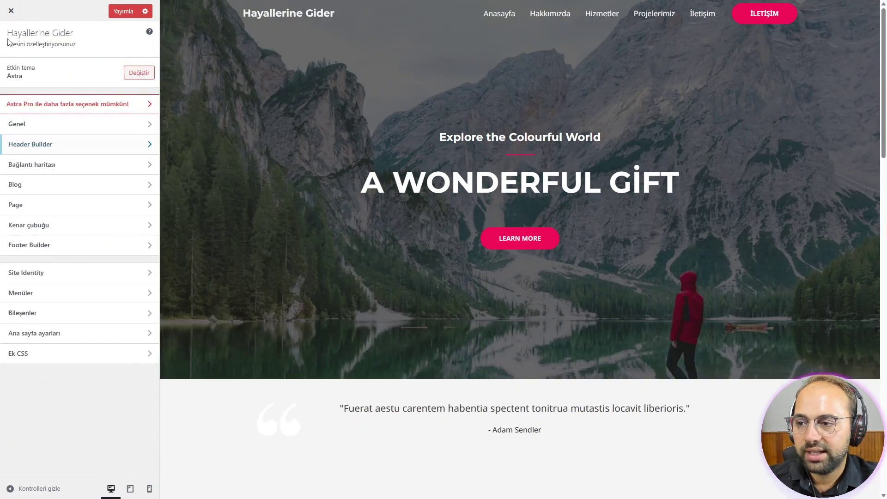
# Step: Stay in the Customizer instead of discarding the unsaved changes, and publish them
pyautogui.click(11, 11)
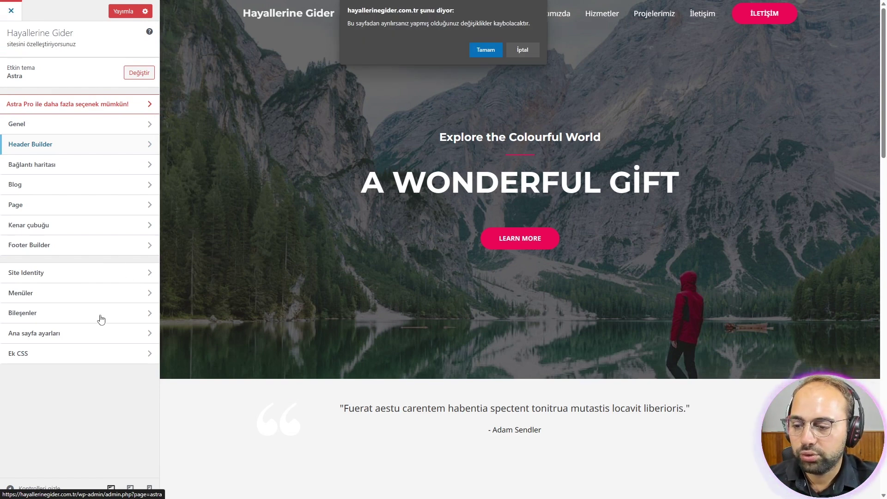
pyautogui.click(521, 50)
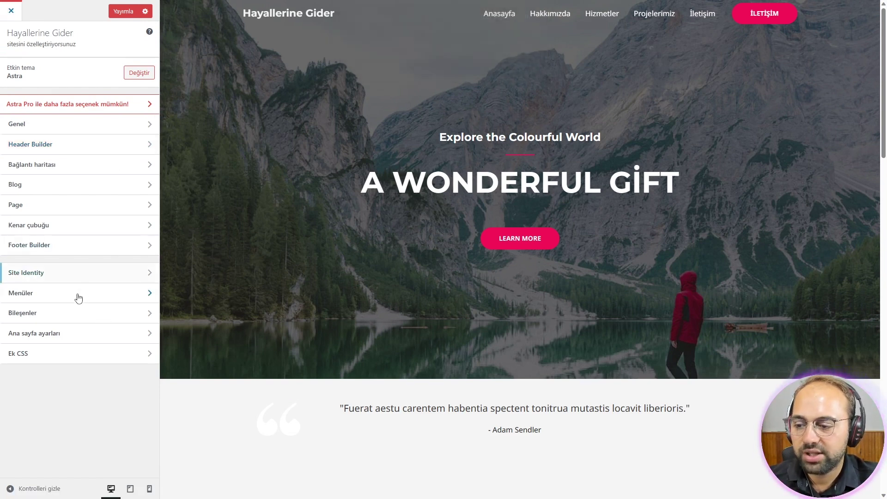
pyautogui.click(74, 318)
pyautogui.press('Escape')
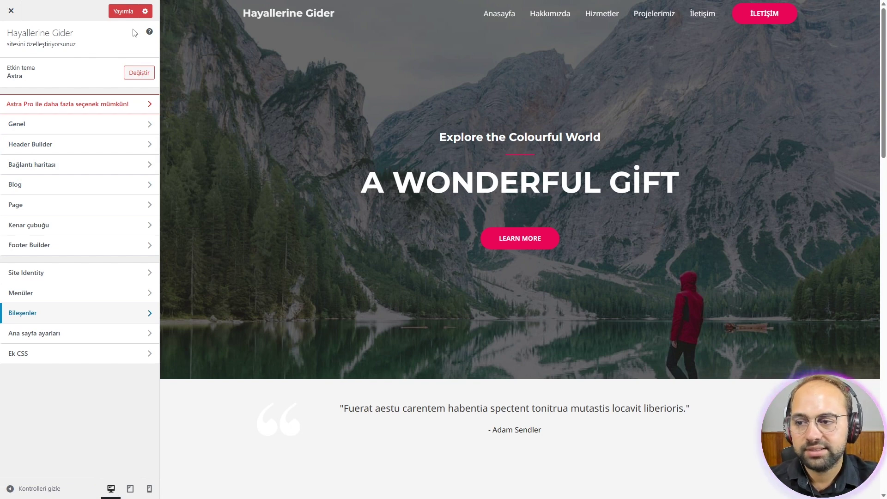
pyautogui.click(123, 11)
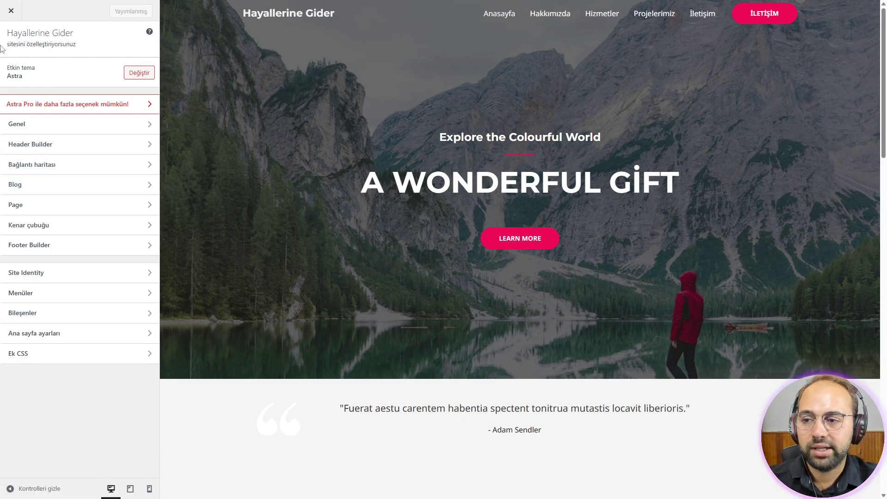
# Step: Try the Inside header position for the breadcrumbs (Bağlantı haritası) and open the publishing options
pyautogui.click(55, 169)
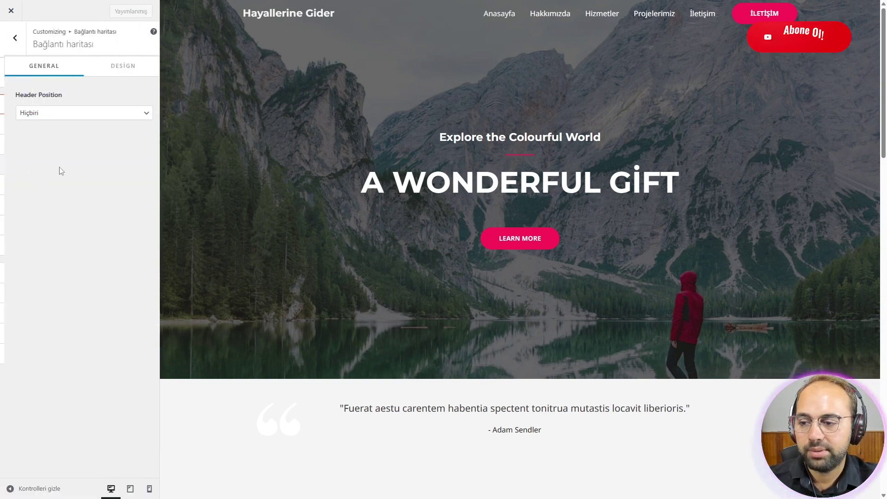
pyautogui.click(72, 113)
pyautogui.click(66, 137)
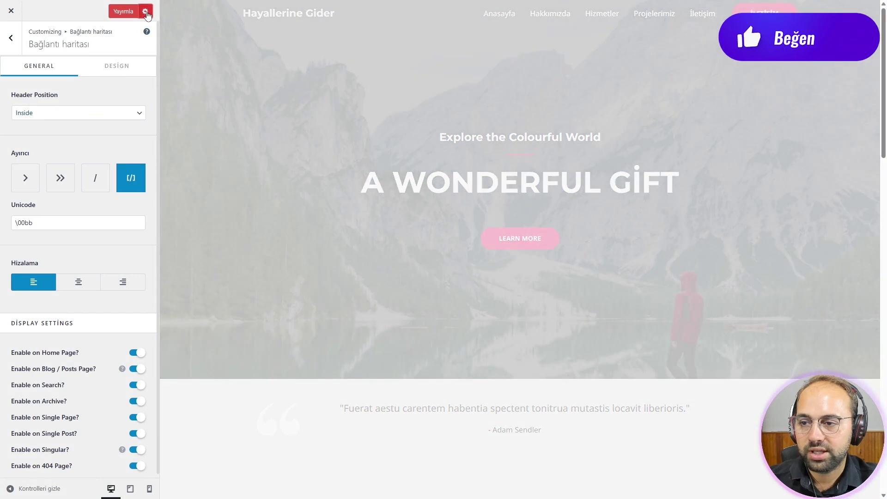
pyautogui.click(145, 12)
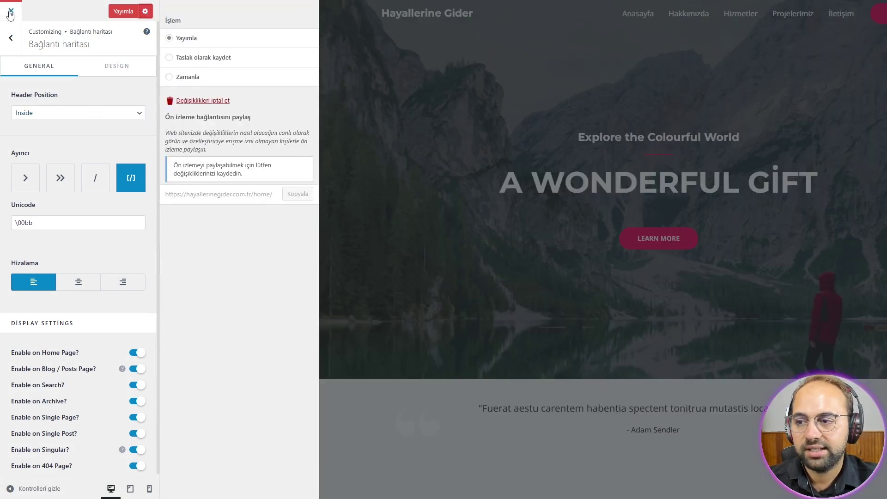
# Step: Leave the Customizer, discarding the unsaved breadcrumb change, and look over the Astra dashboard
pyautogui.click(10, 13)
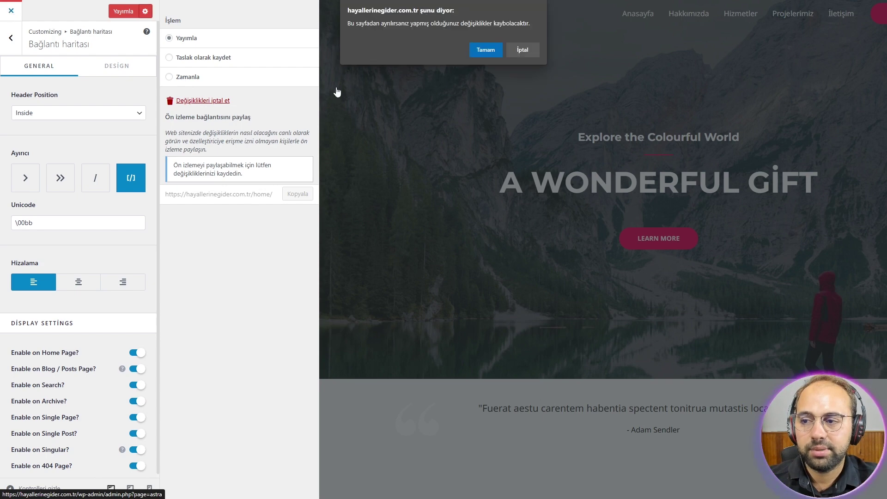
pyautogui.click(481, 48)
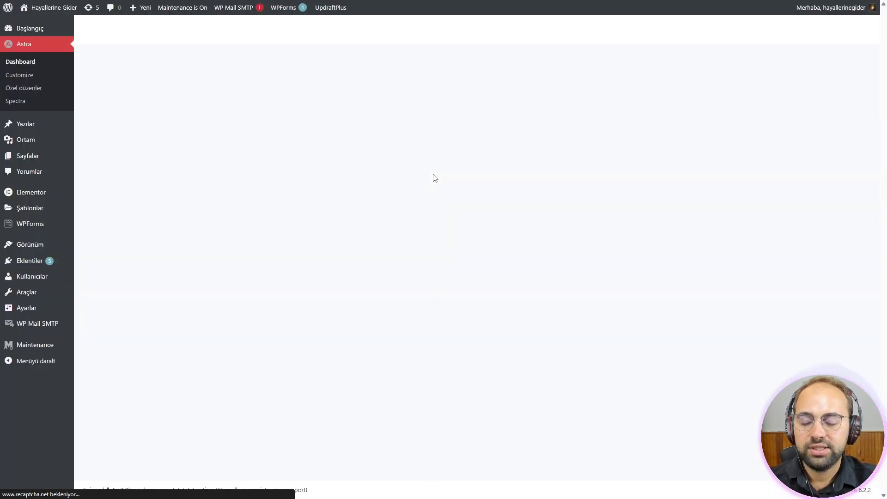
pyautogui.scroll(-2, 426, 236)
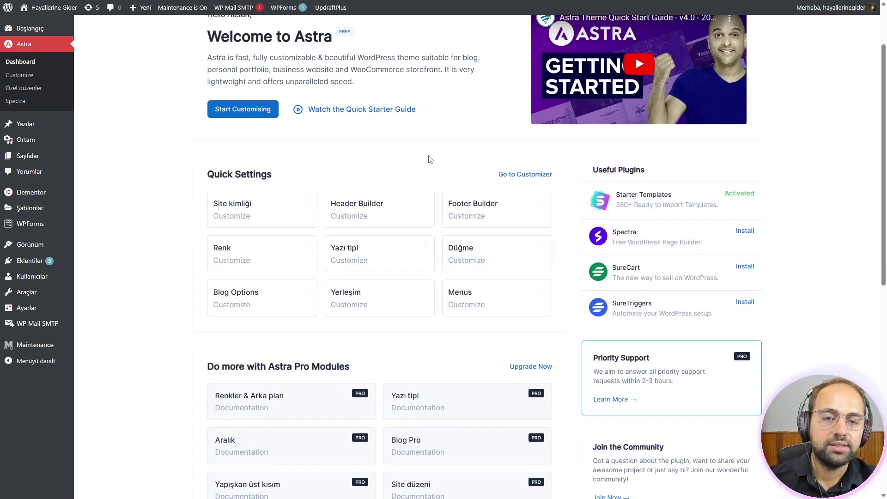
pyautogui.scroll(2, 430, 159)
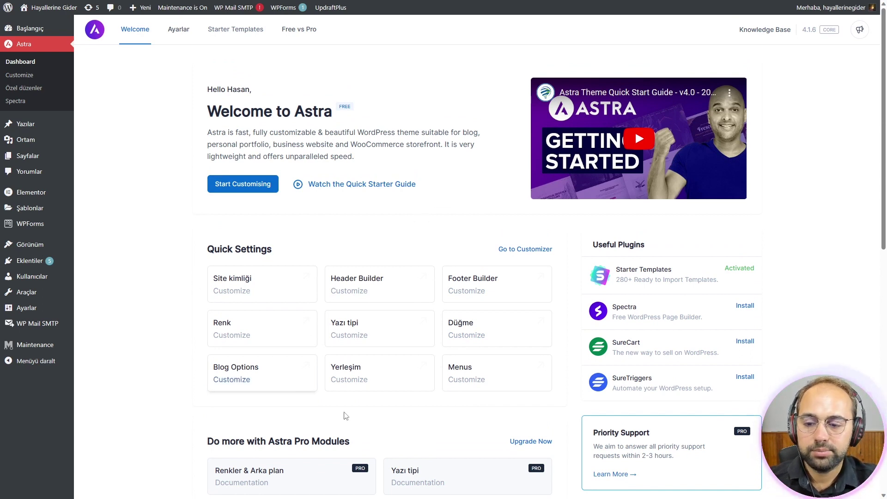
pyautogui.moveTo(52, 248)
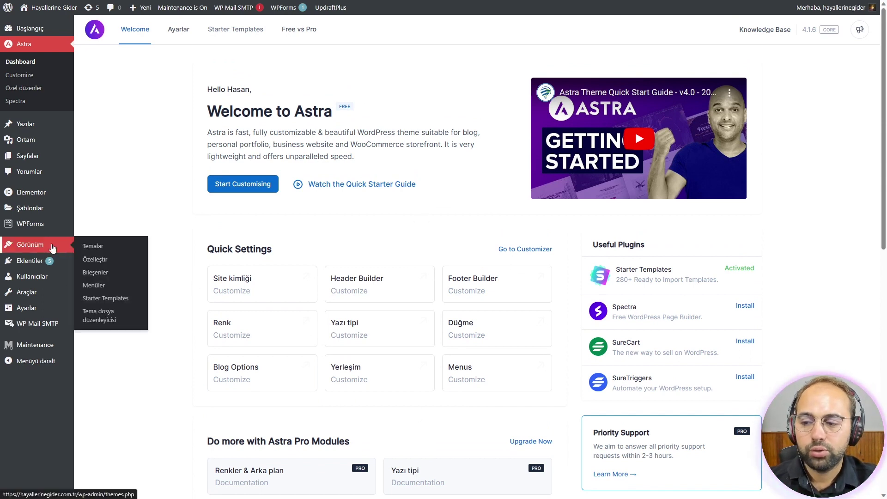